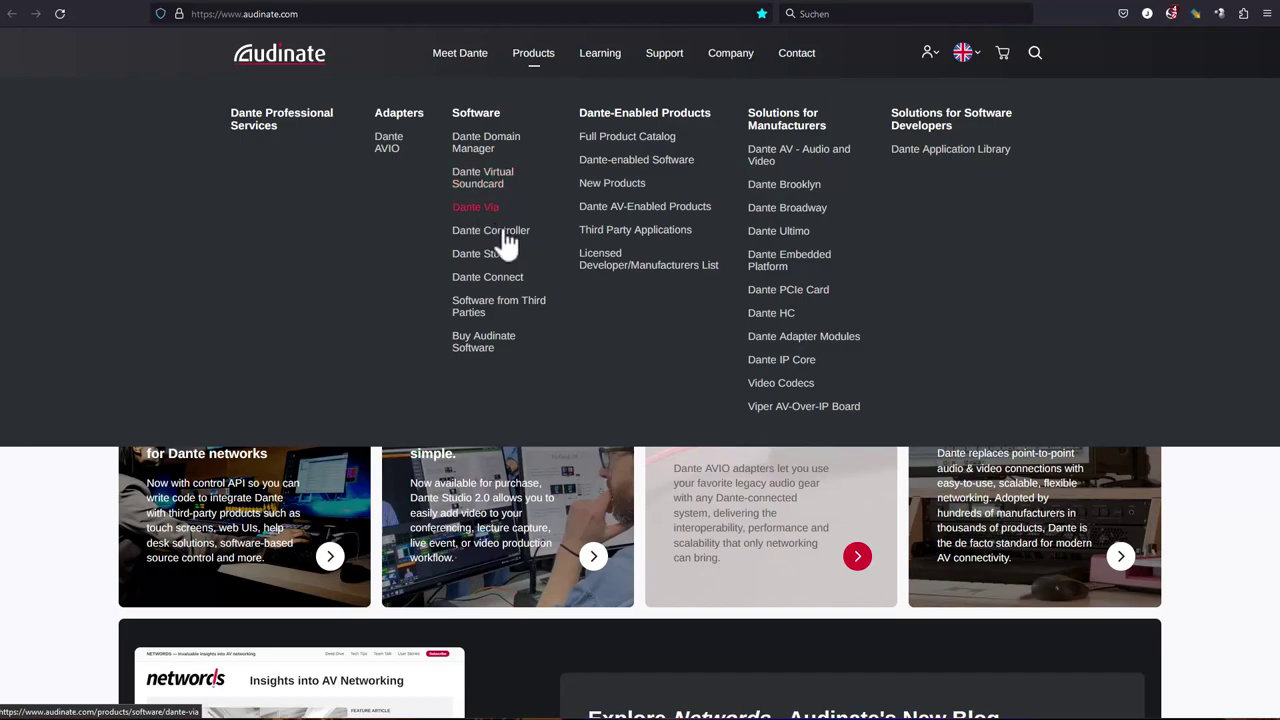
Go to the Dante Controller download page and start signing in with an existing Audinate account
left_click(497, 232)
scroll(697, 316, "down", 5)
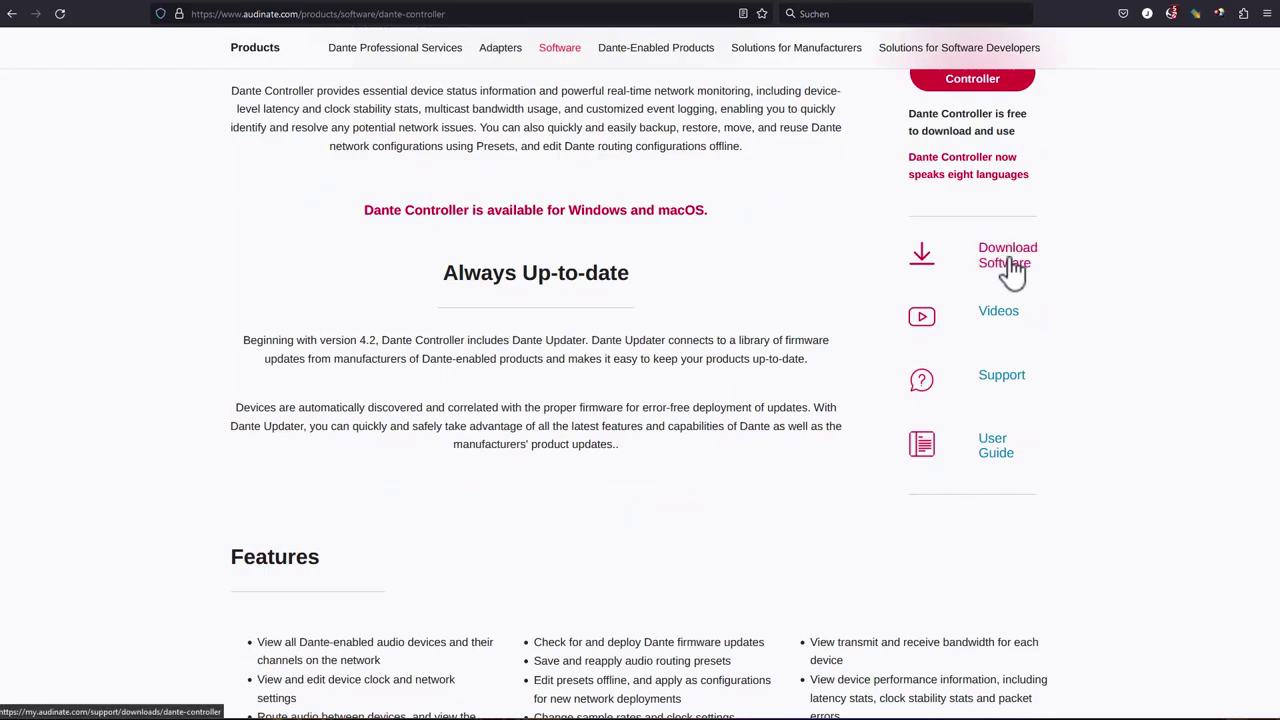
left_click(1012, 266)
left_click(334, 424)
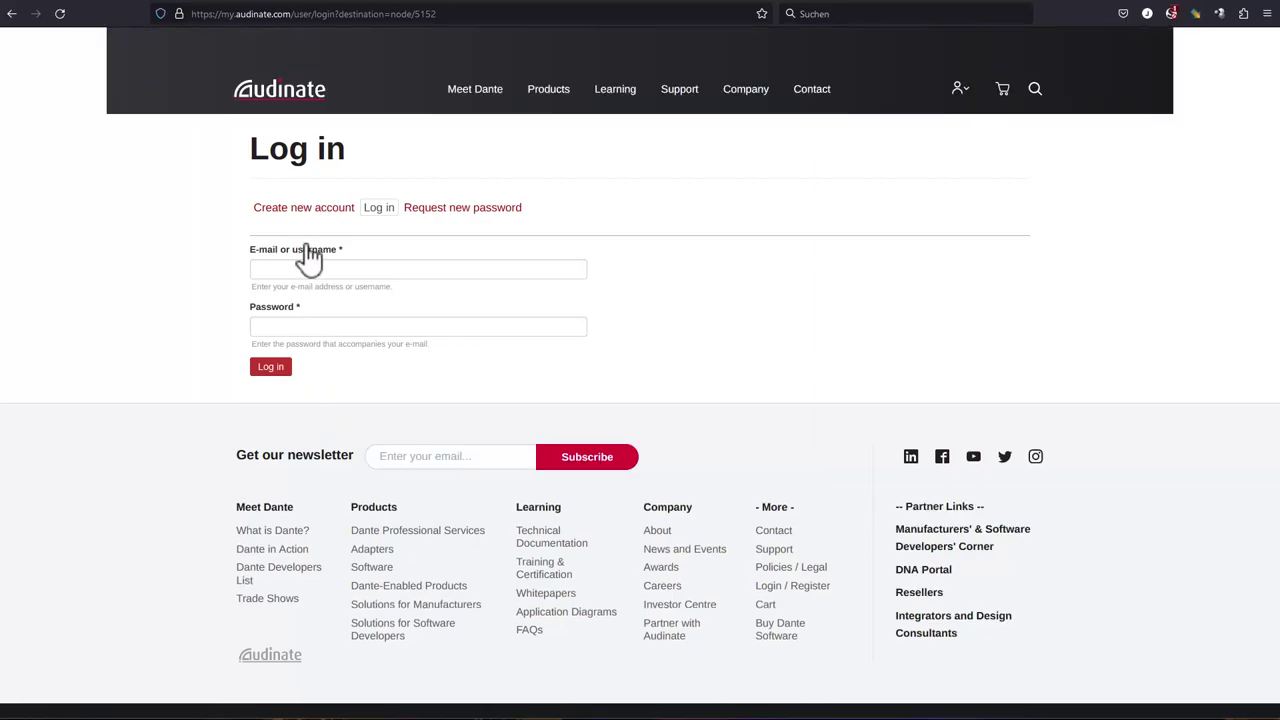
left_click(410, 262)
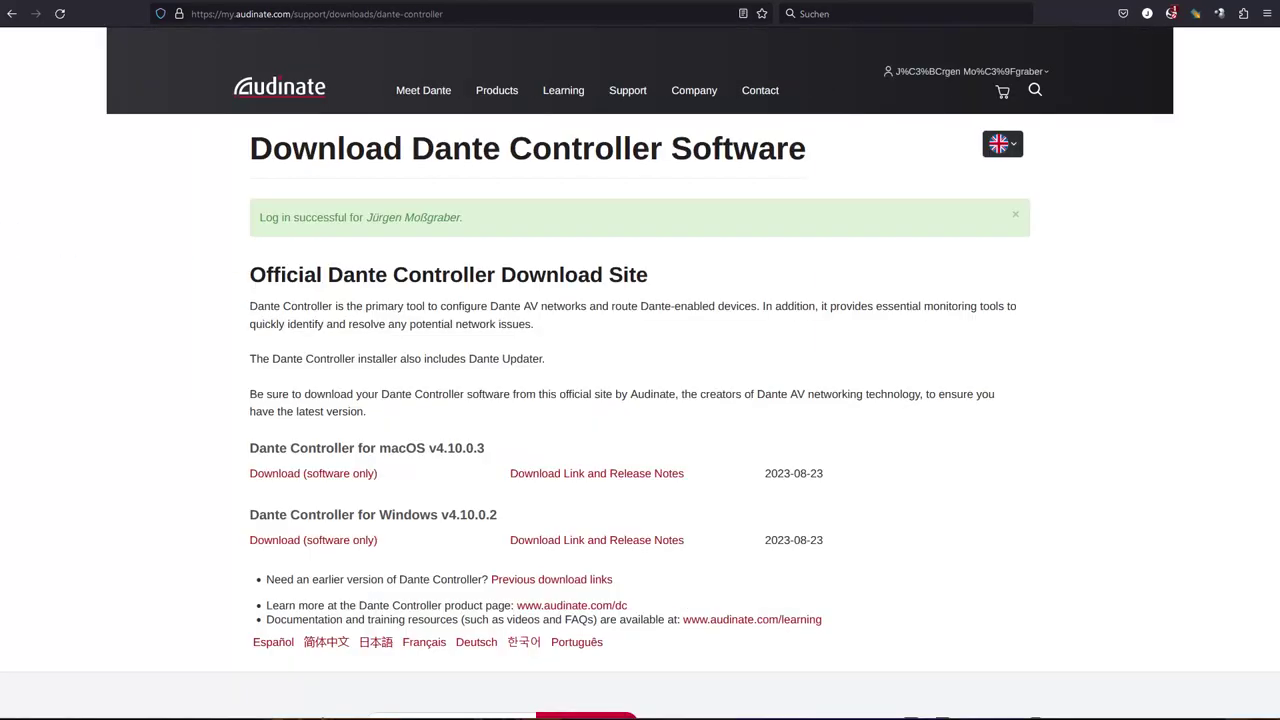
Open the Dante Via download page, then go back to its product page
mouse_move(490, 100)
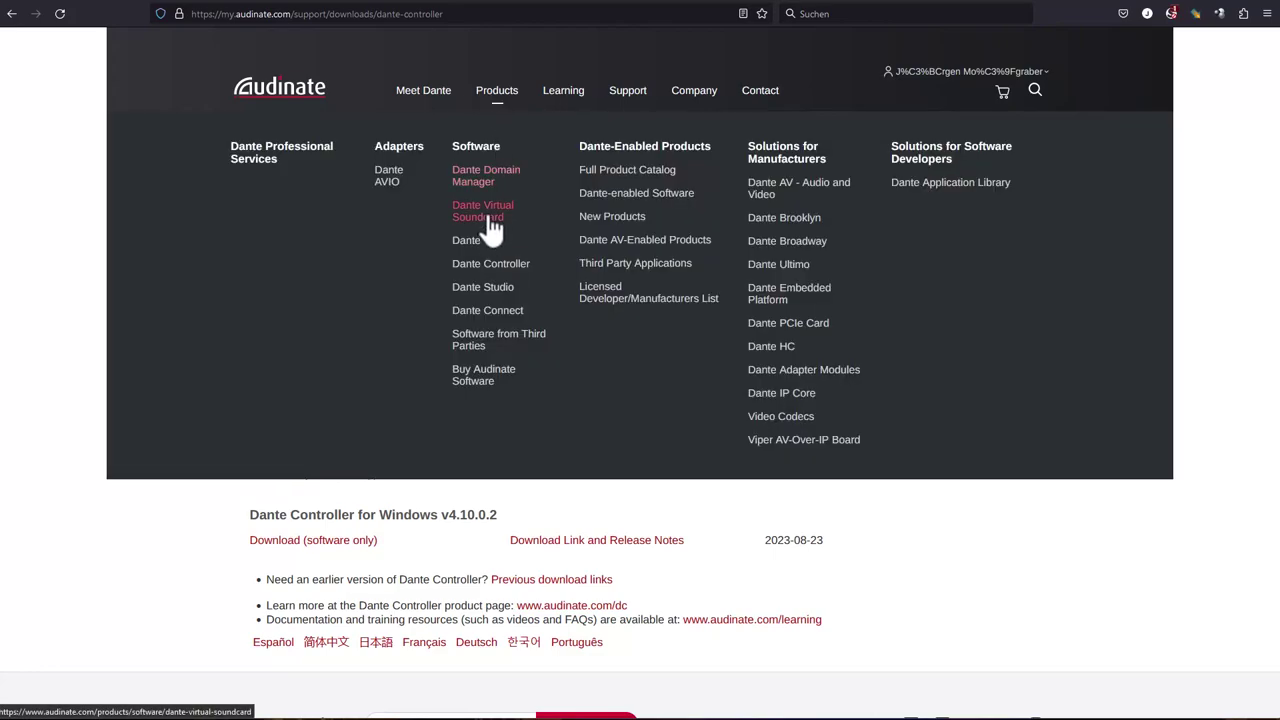
left_click(490, 248)
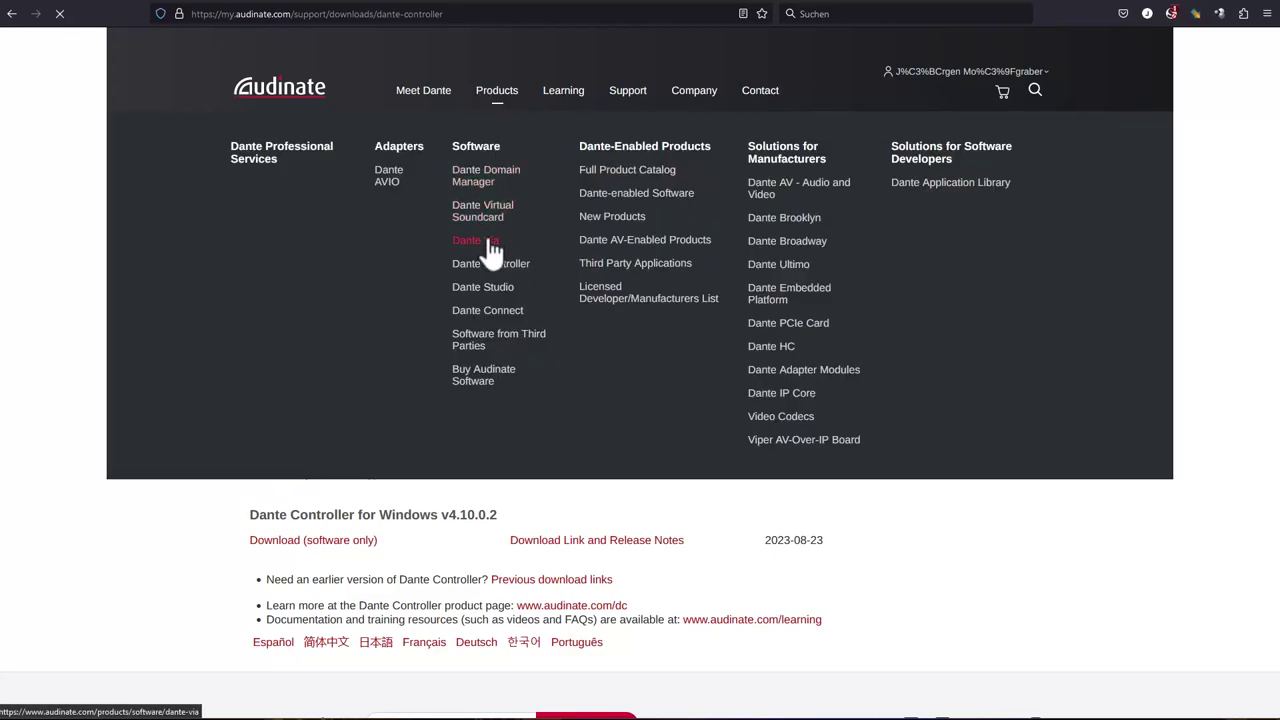
scroll(485, 340, "down", 3)
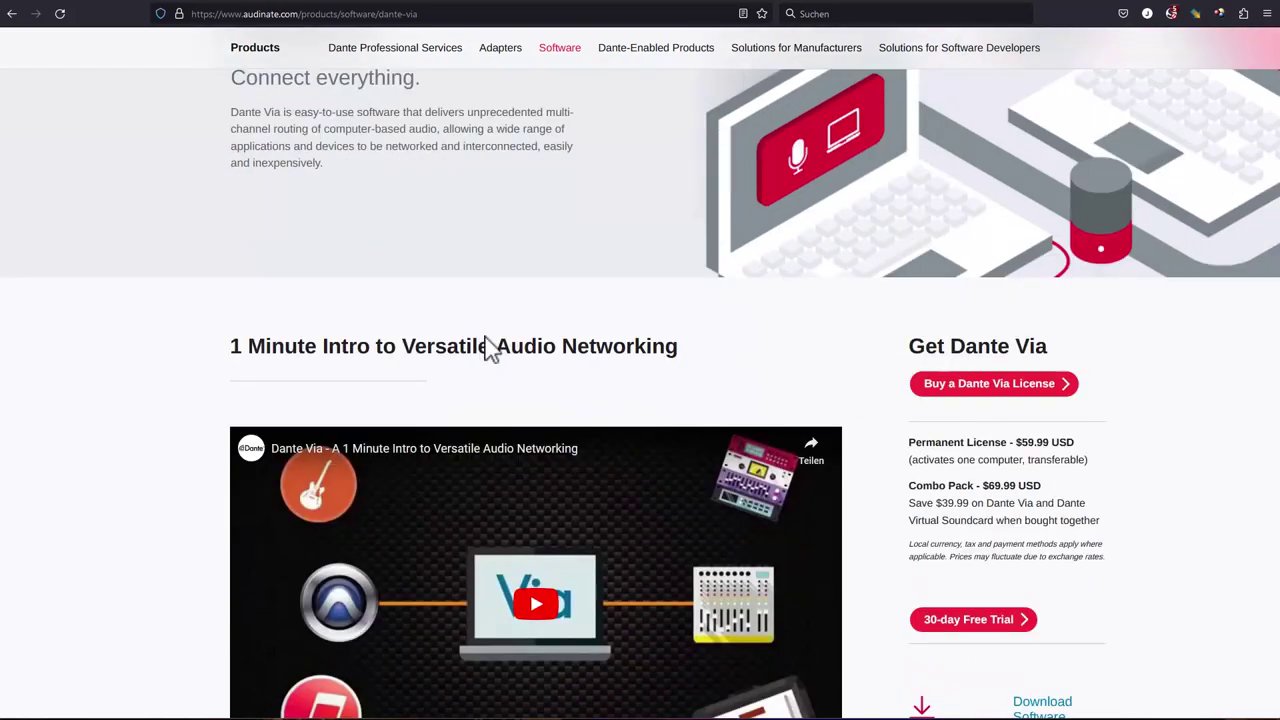
scroll(488, 345, "down", 1)
scroll(1195, 420, "down", 2)
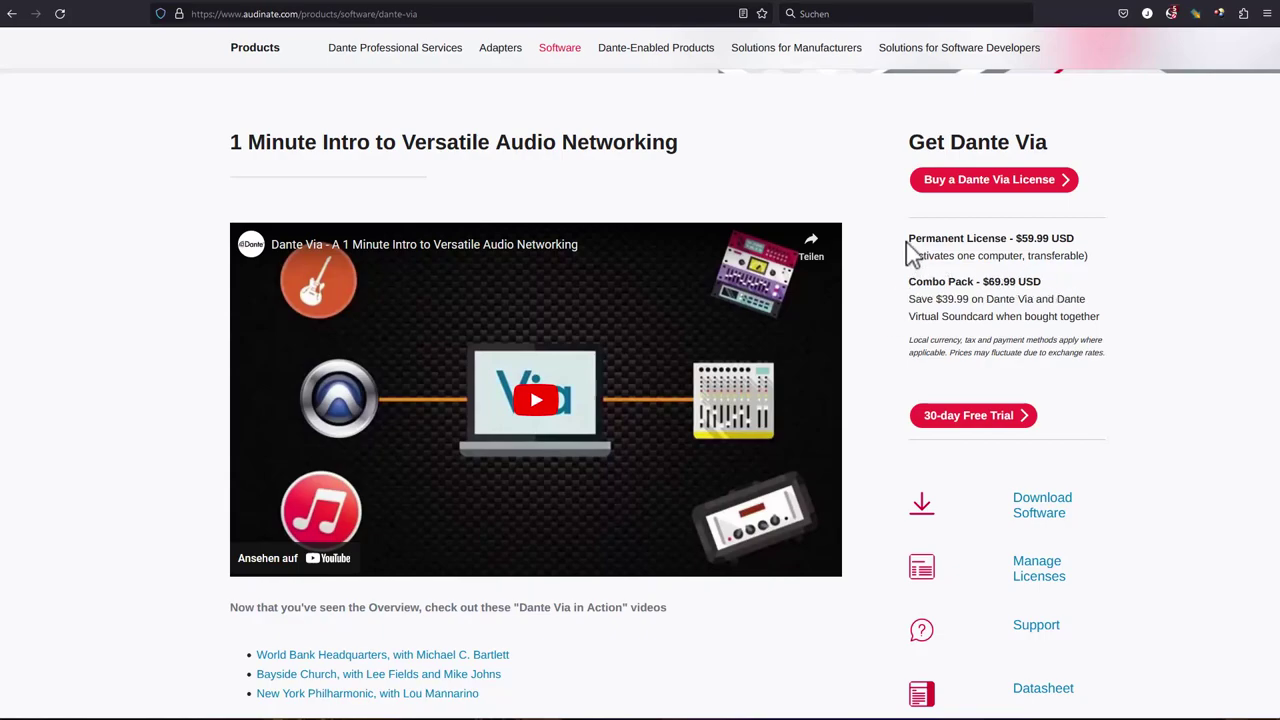
left_click(1059, 511)
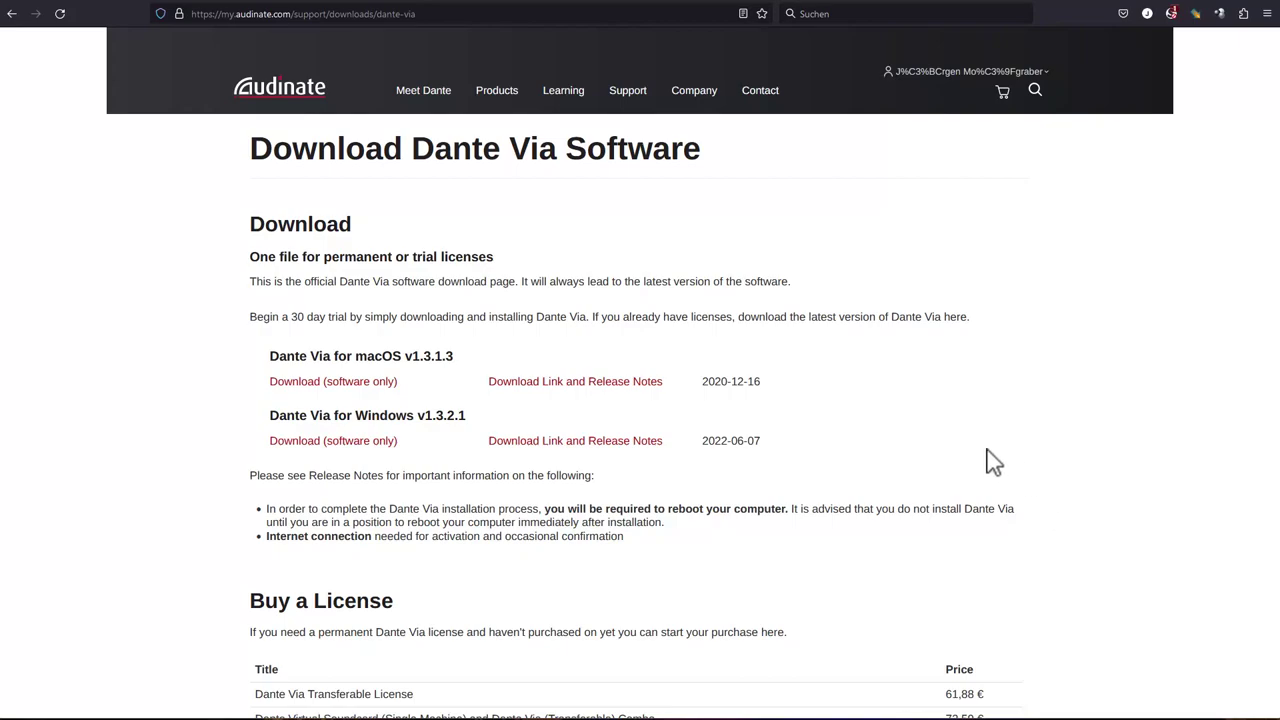
scroll(993, 462, "down", 3)
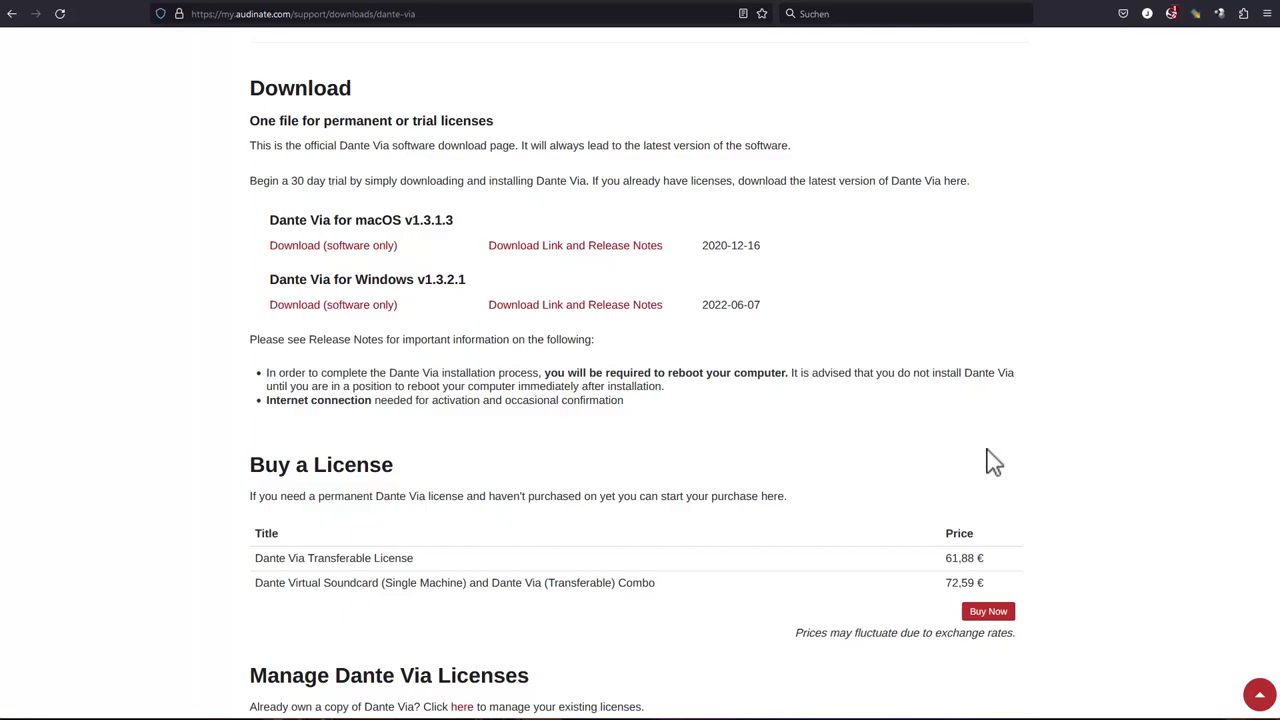
key("alt+Left")
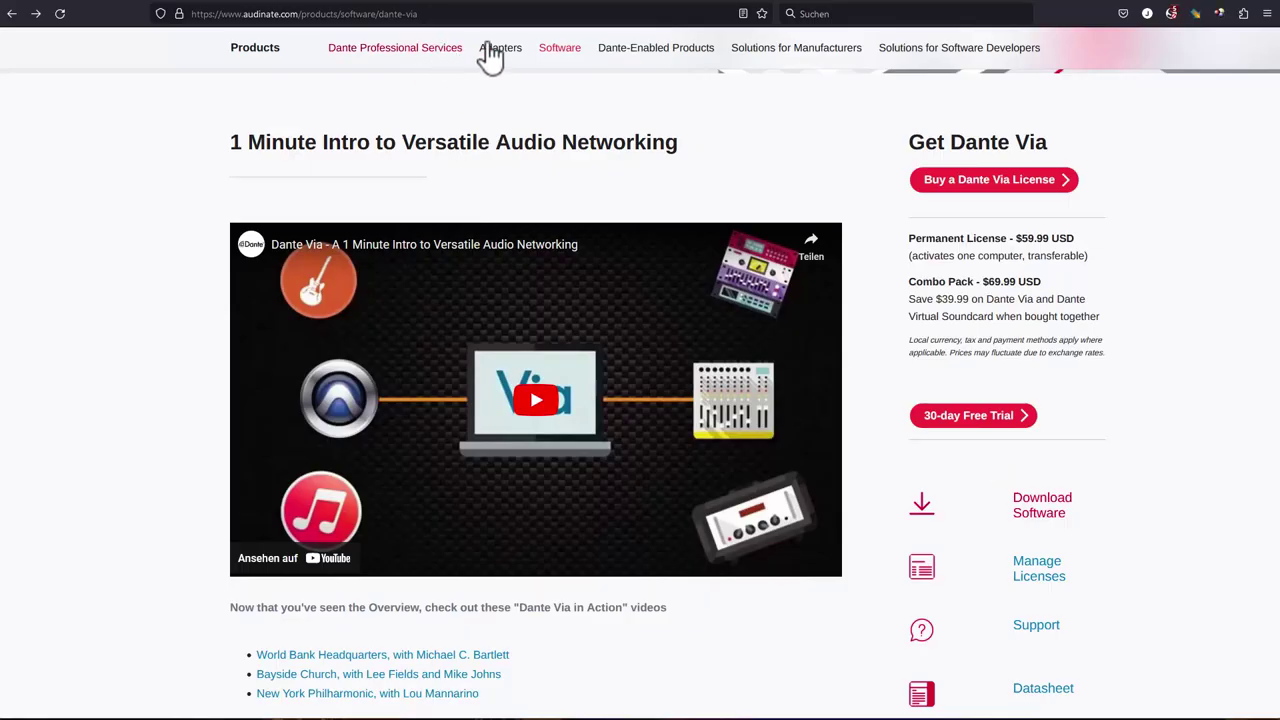
Open the Dante Virtual Soundcard download page and get the Windows v4.3.1.1 installer
key("alt+Right")
mouse_move(571, 77)
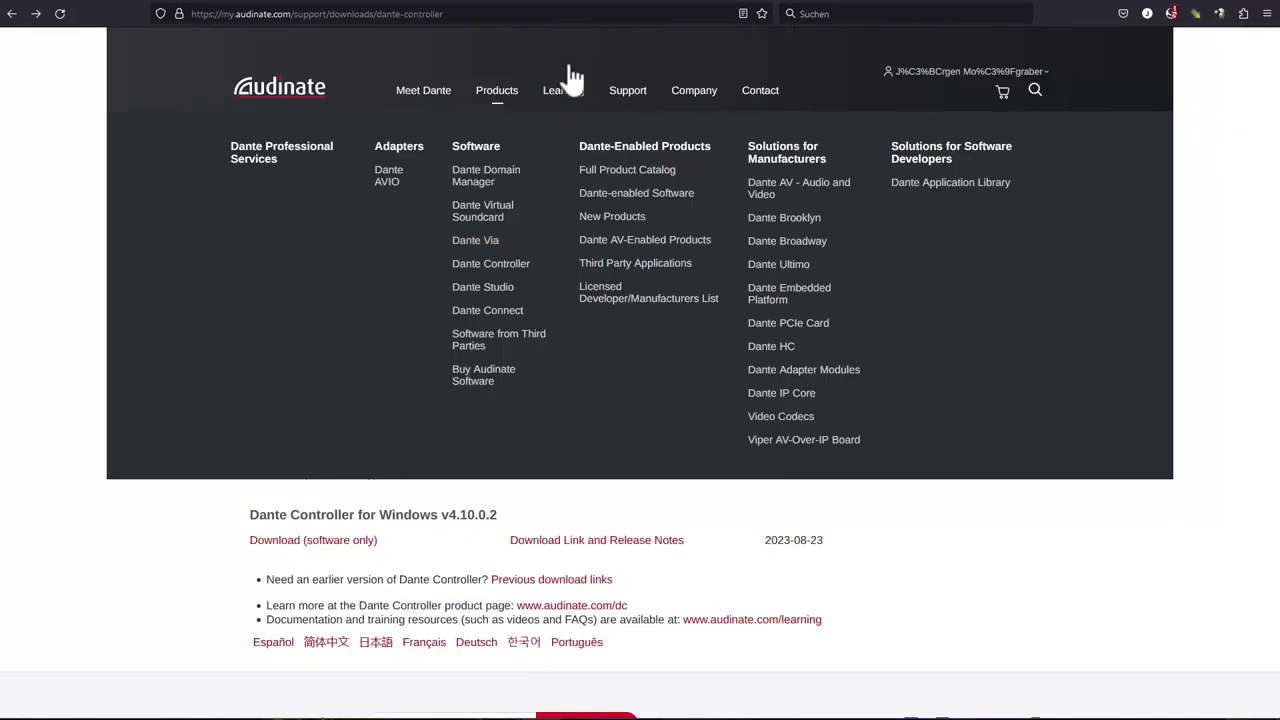
left_click(487, 213)
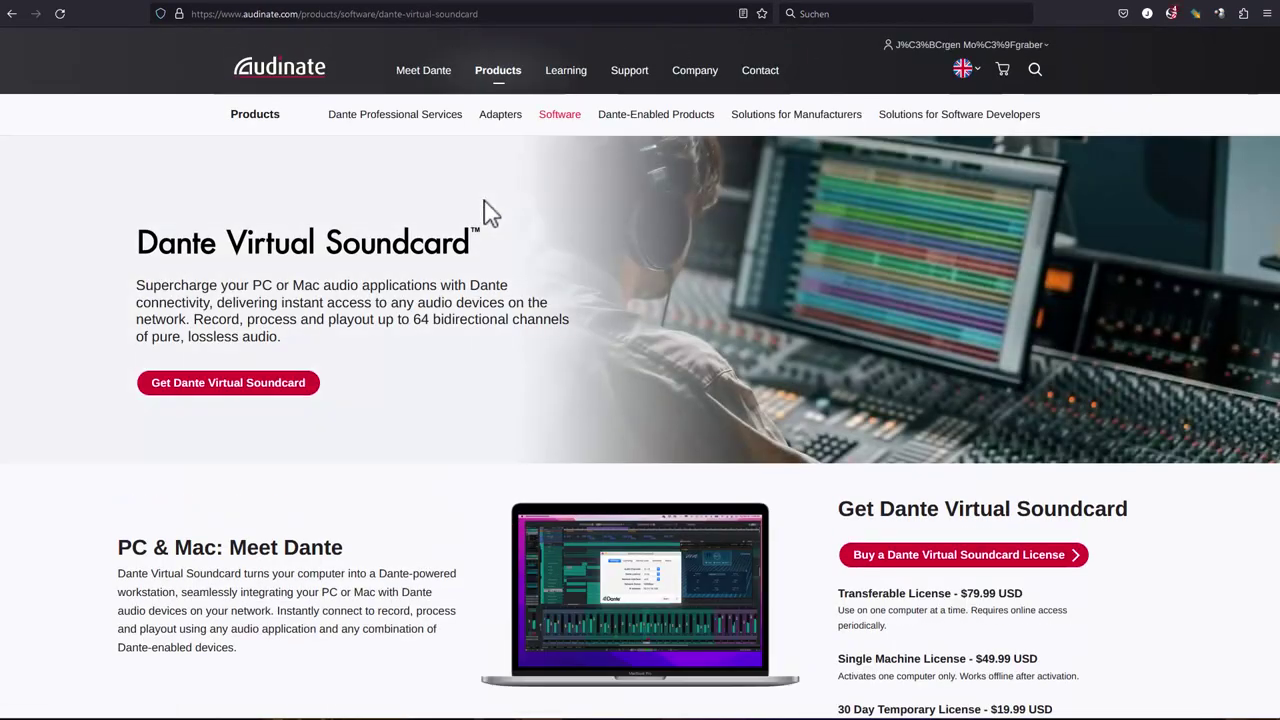
scroll(826, 330, "down", 2)
scroll(829, 333, "down", 2)
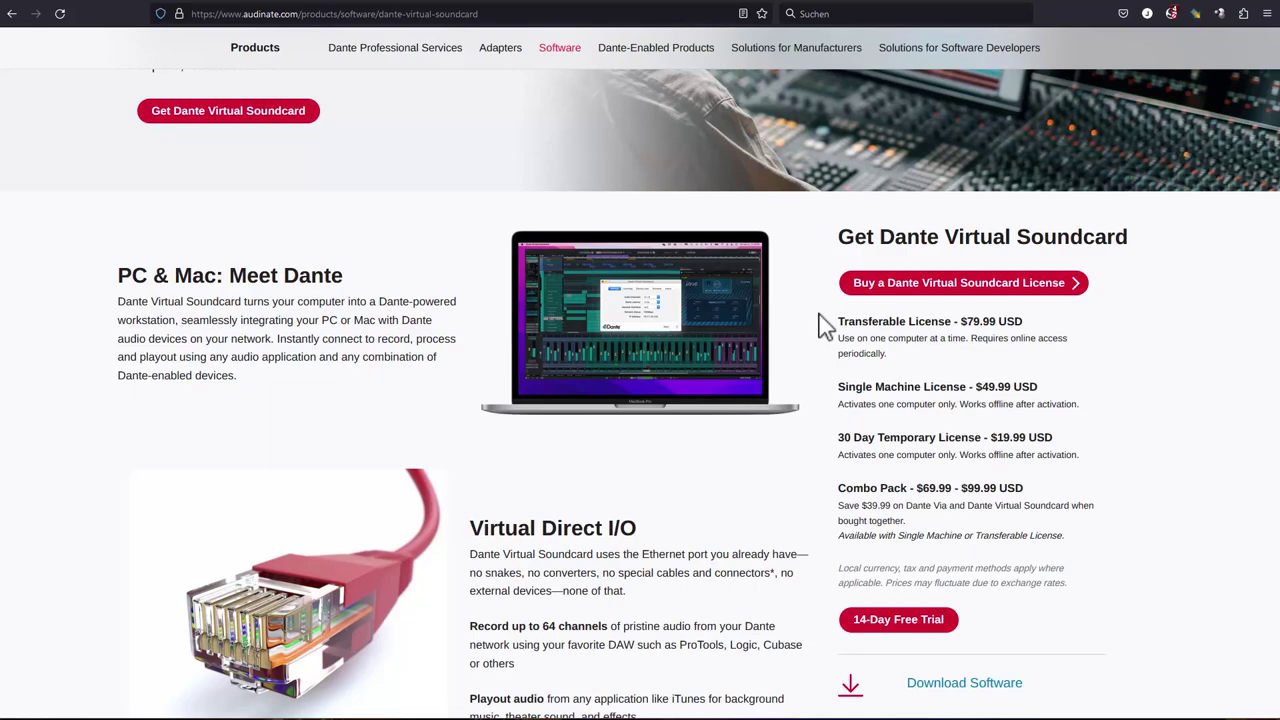
scroll(828, 370, "down", 2)
left_click(952, 482)
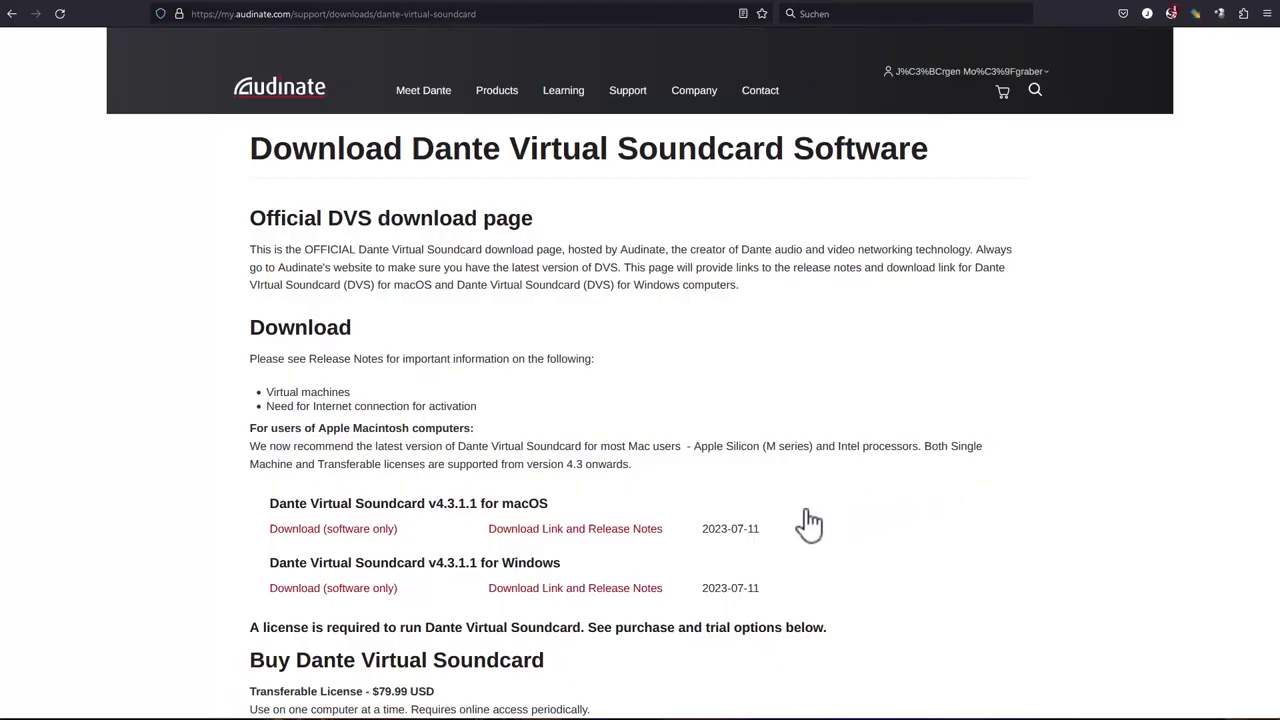
scroll(770, 525, "down", 1)
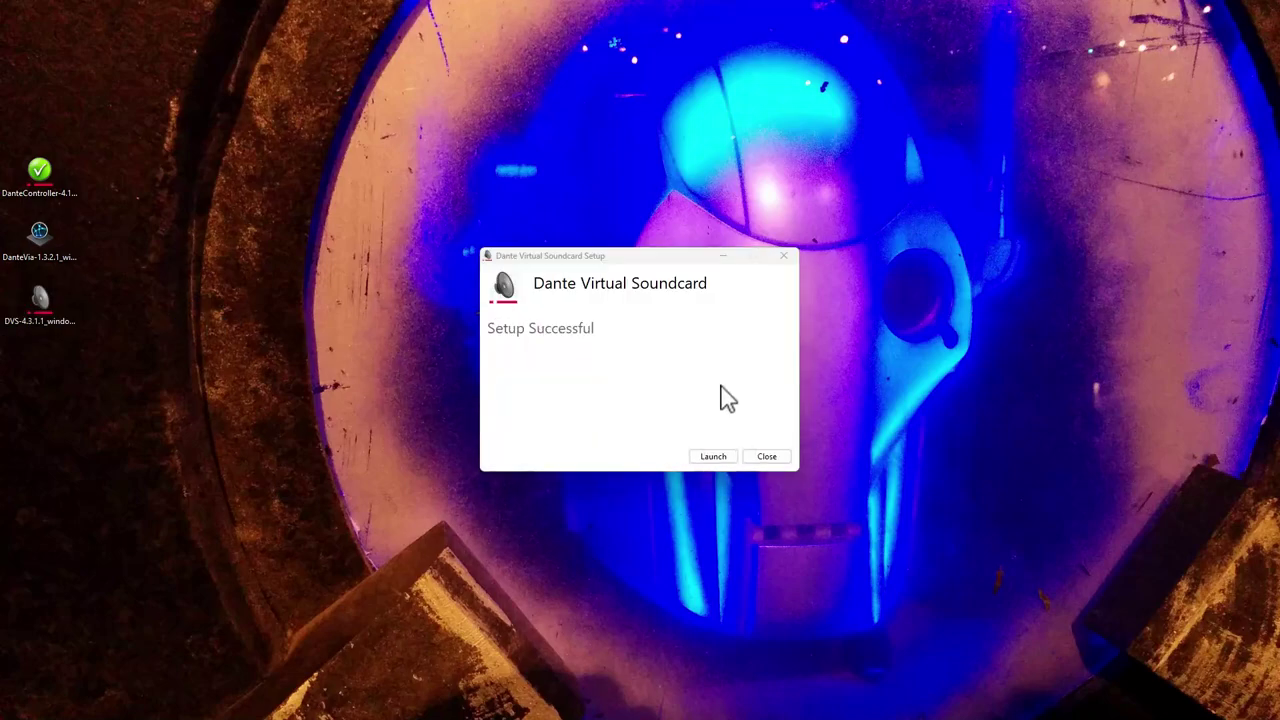
Close the Dante Virtual Soundcard setup after it reports success
left_click(750, 459)
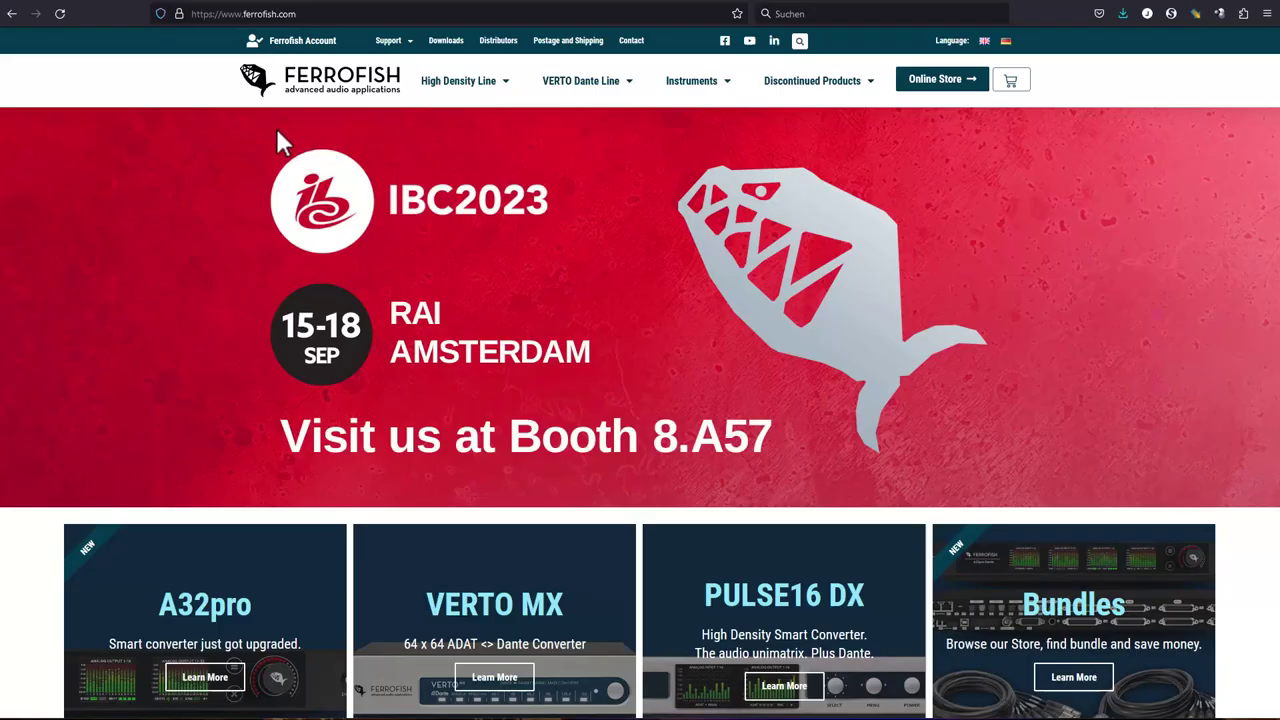
Open Downloads on ferrofish.com and scroll to the A32pro WIN - UpdateTool link
left_click(447, 42)
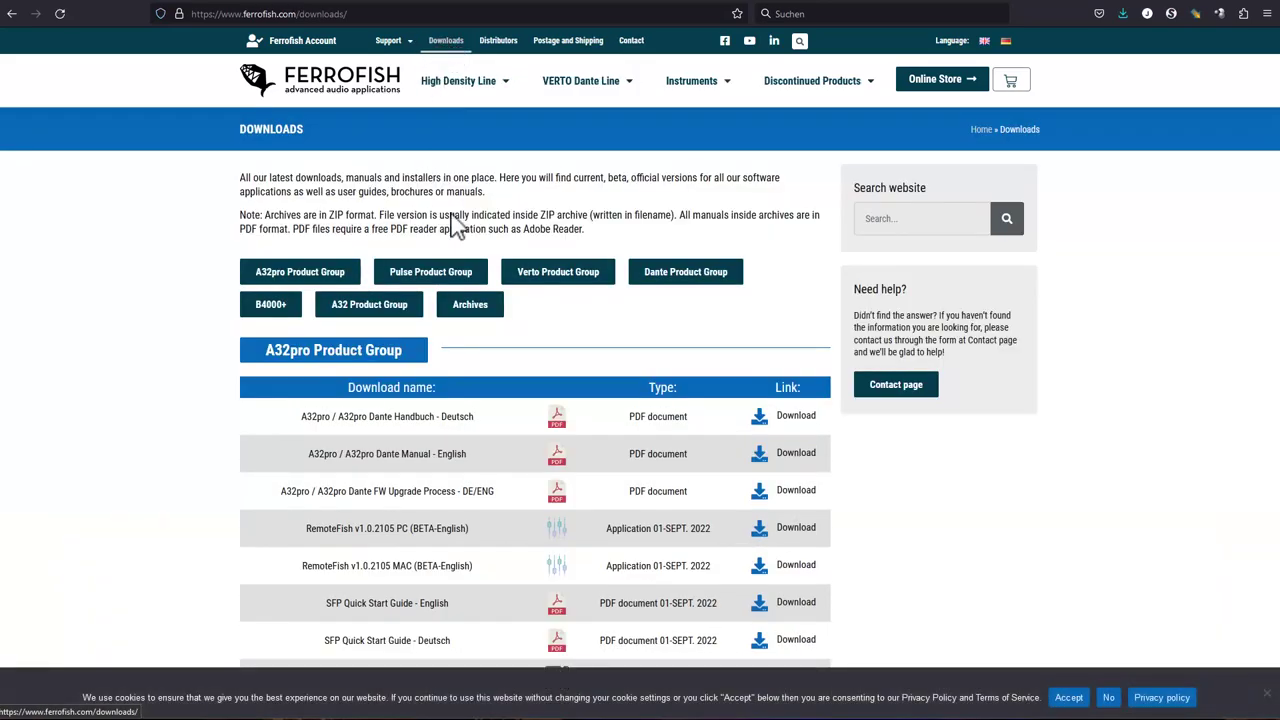
scroll(565, 362, "down", 2)
scroll(563, 362, "down", 1)
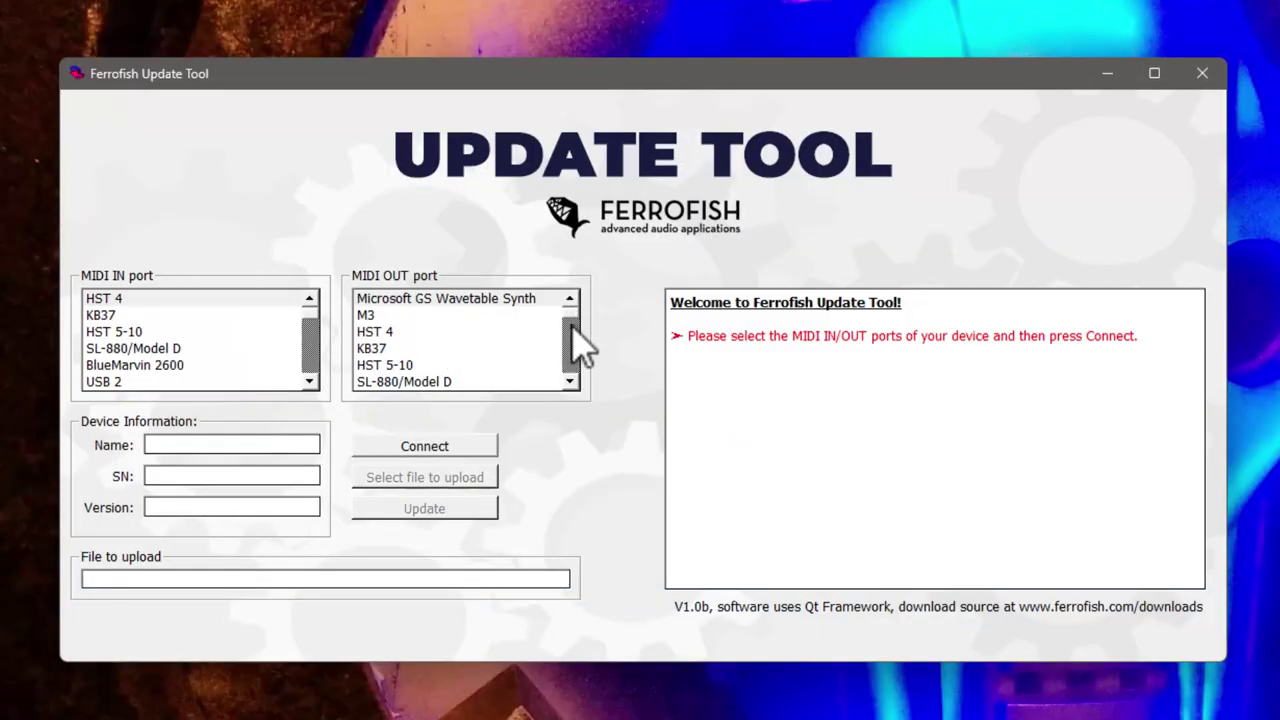
Select A32pro 32x32 channel converter as the MIDI OUT port
scroll(490, 362, "down", 1)
scroll(490, 364, "down", 1)
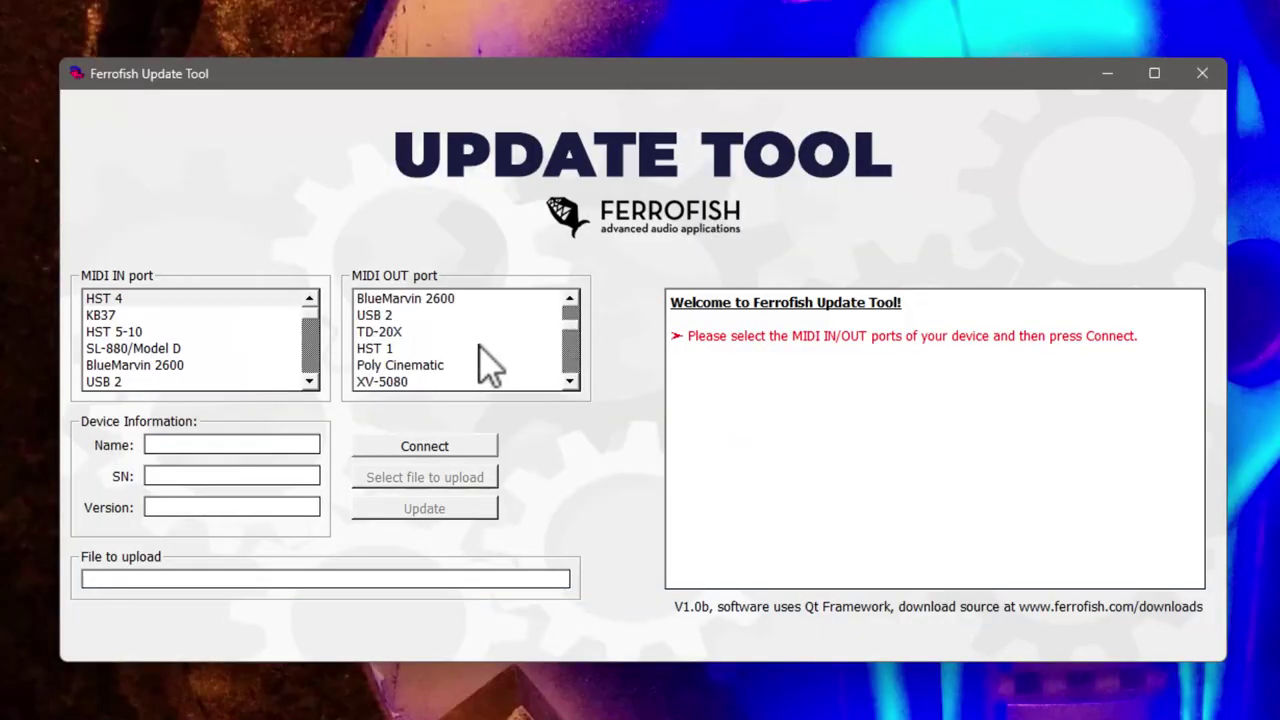
scroll(490, 364, "down", 1)
scroll(490, 364, "down", 1)
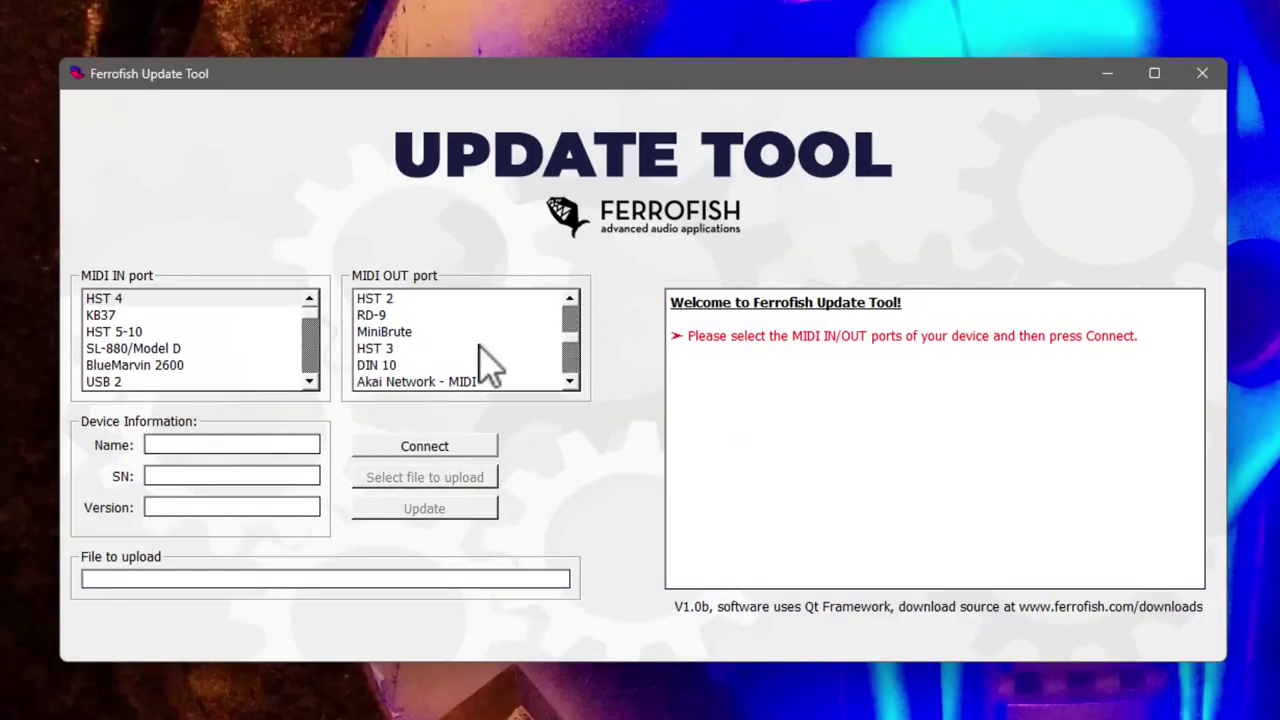
scroll(490, 364, "down", 1)
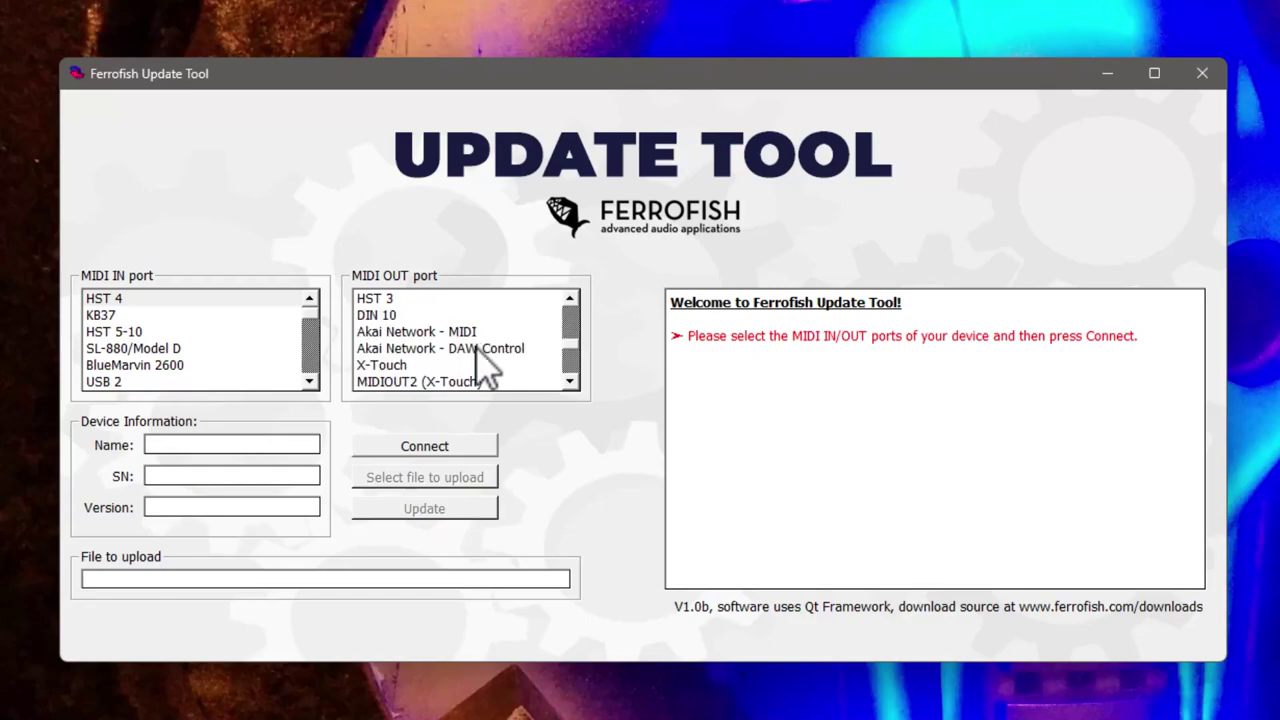
scroll(487, 368, "down", 1)
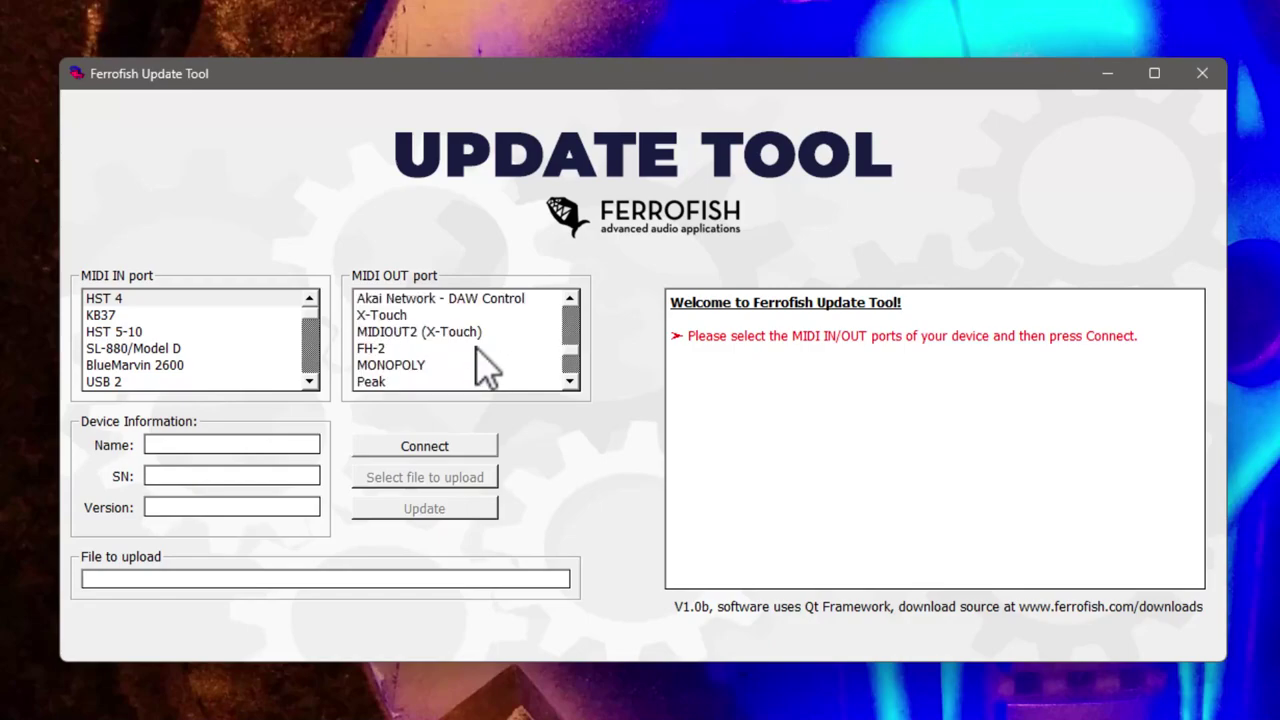
scroll(488, 368, "down", 1)
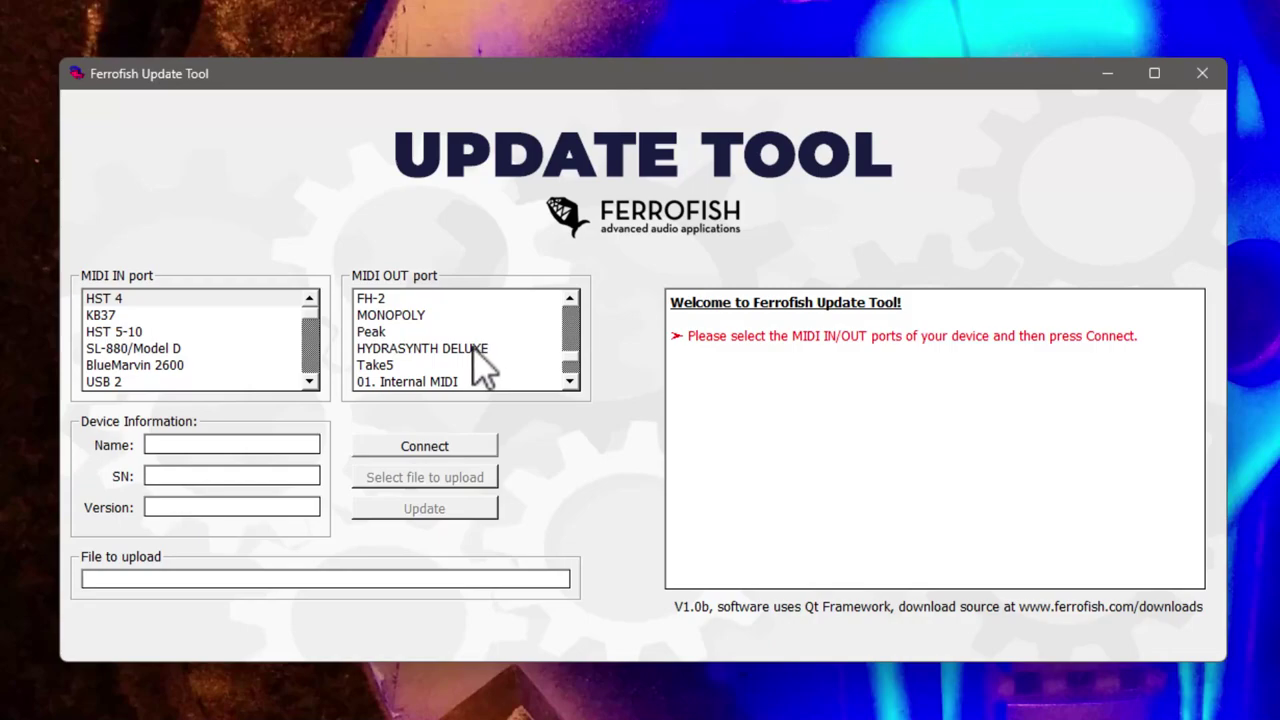
scroll(476, 370, "down", 1)
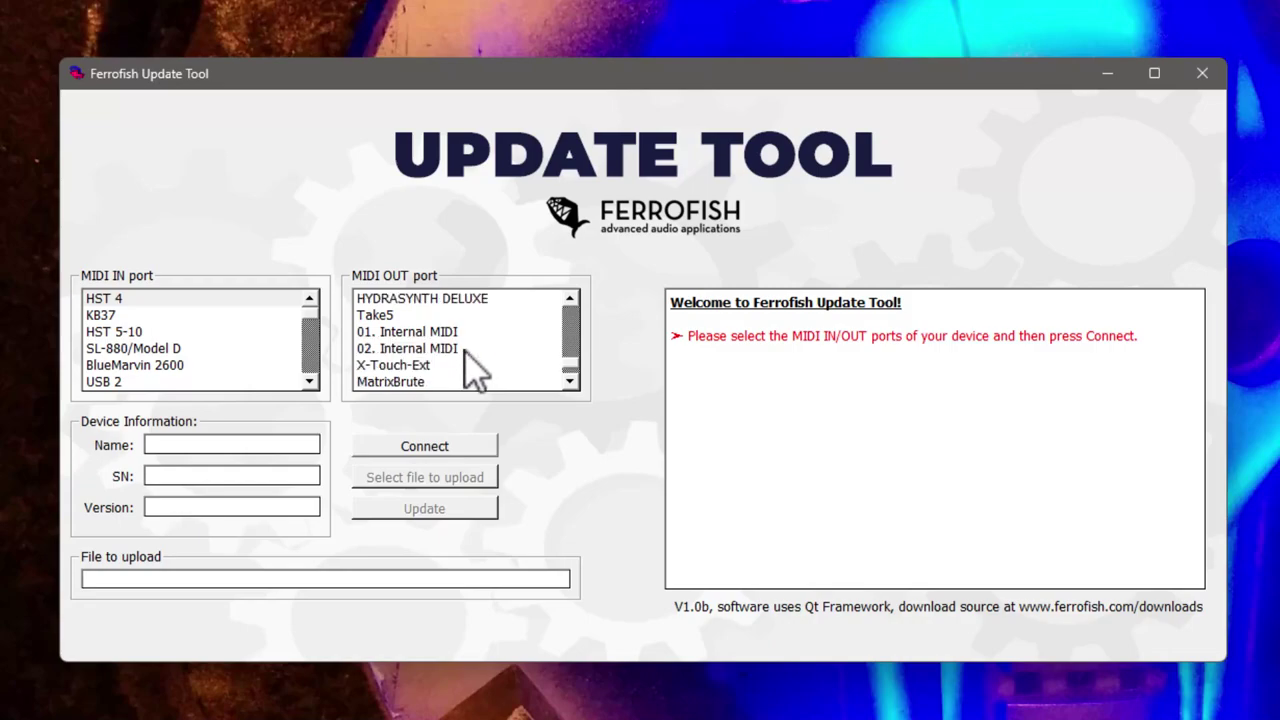
scroll(476, 372, "down", 1)
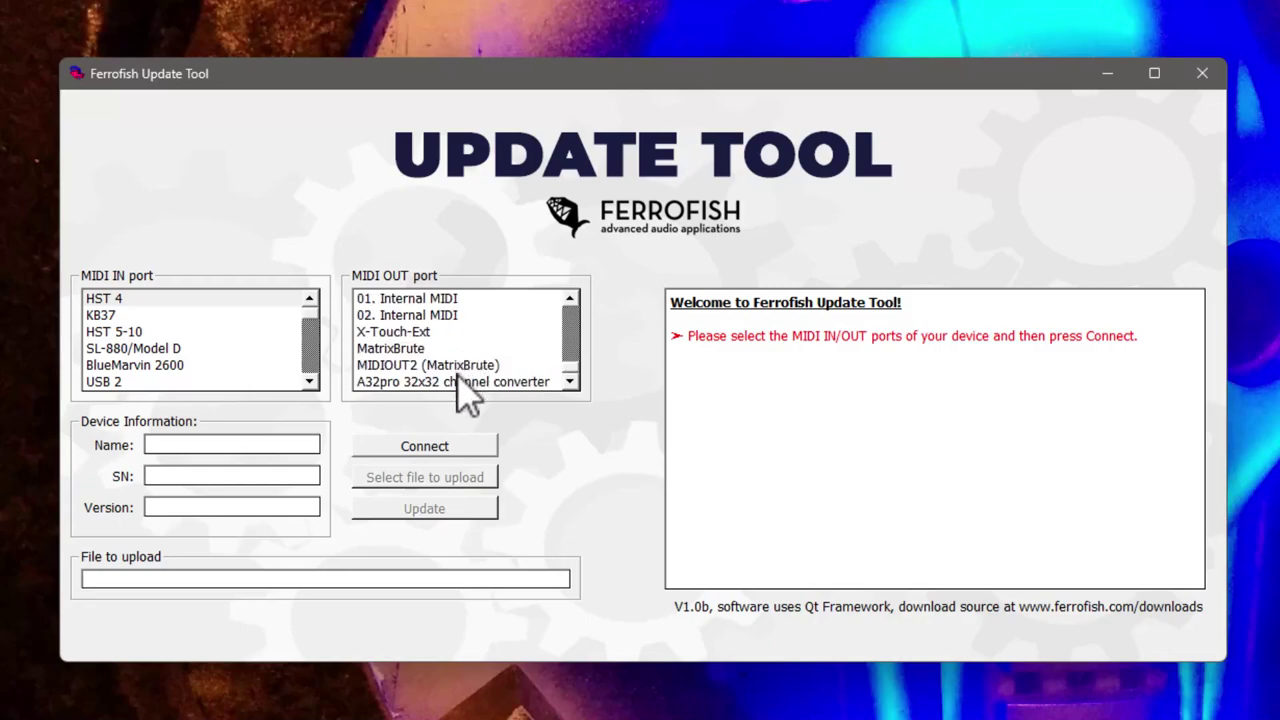
left_click(466, 384)
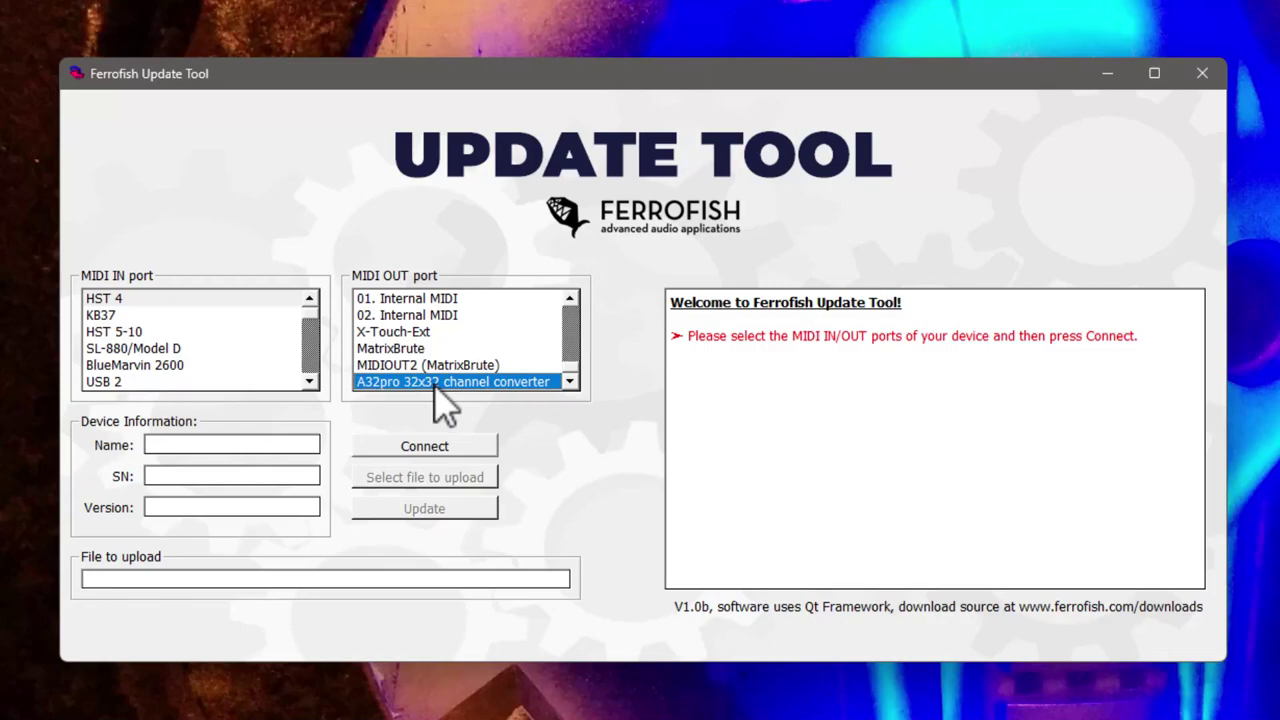
Select A32pro 32x32 channel converter as MIDI IN as well and connect to the device
scroll(243, 386, "up", 10)
left_click(233, 383)
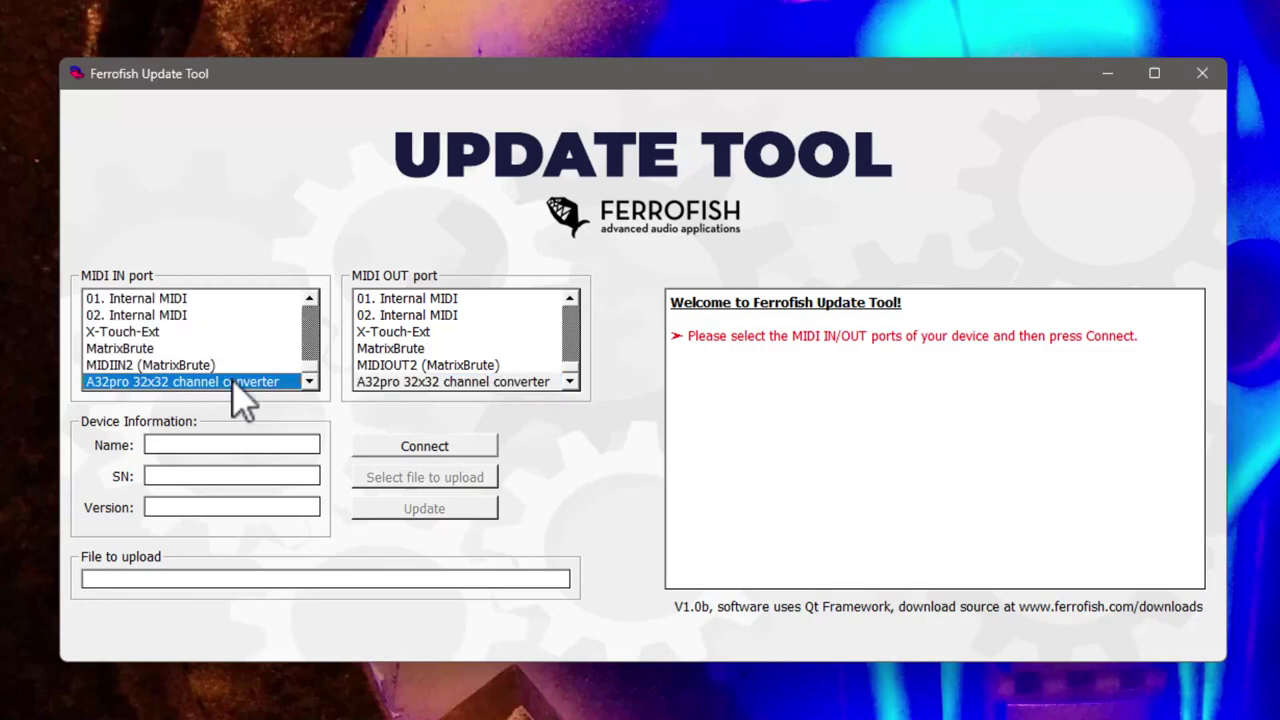
left_click(433, 448)
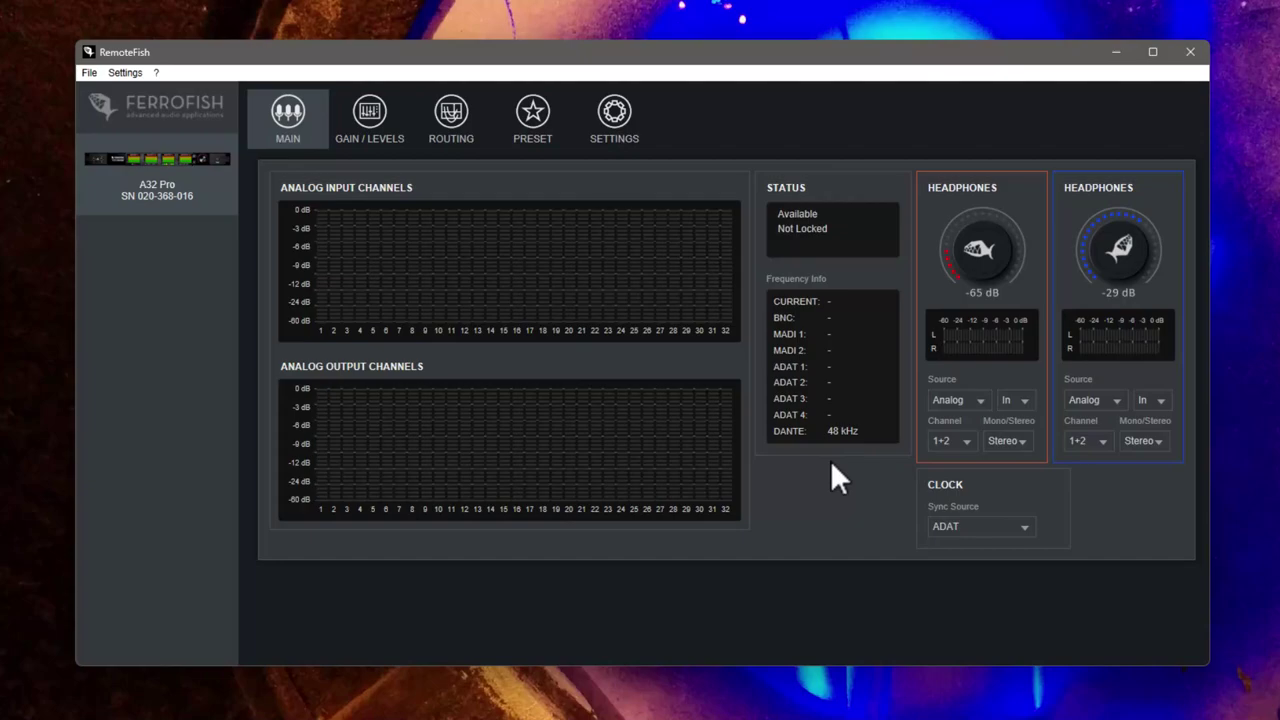
Set the left headphone volume to -58 dB and keep Analog as its source
left_click_drag(992, 229, 990, 164)
left_click_drag(966, 234, 960, 248)
scroll(1112, 241, "down", 5)
left_click(968, 398)
left_click(973, 377)
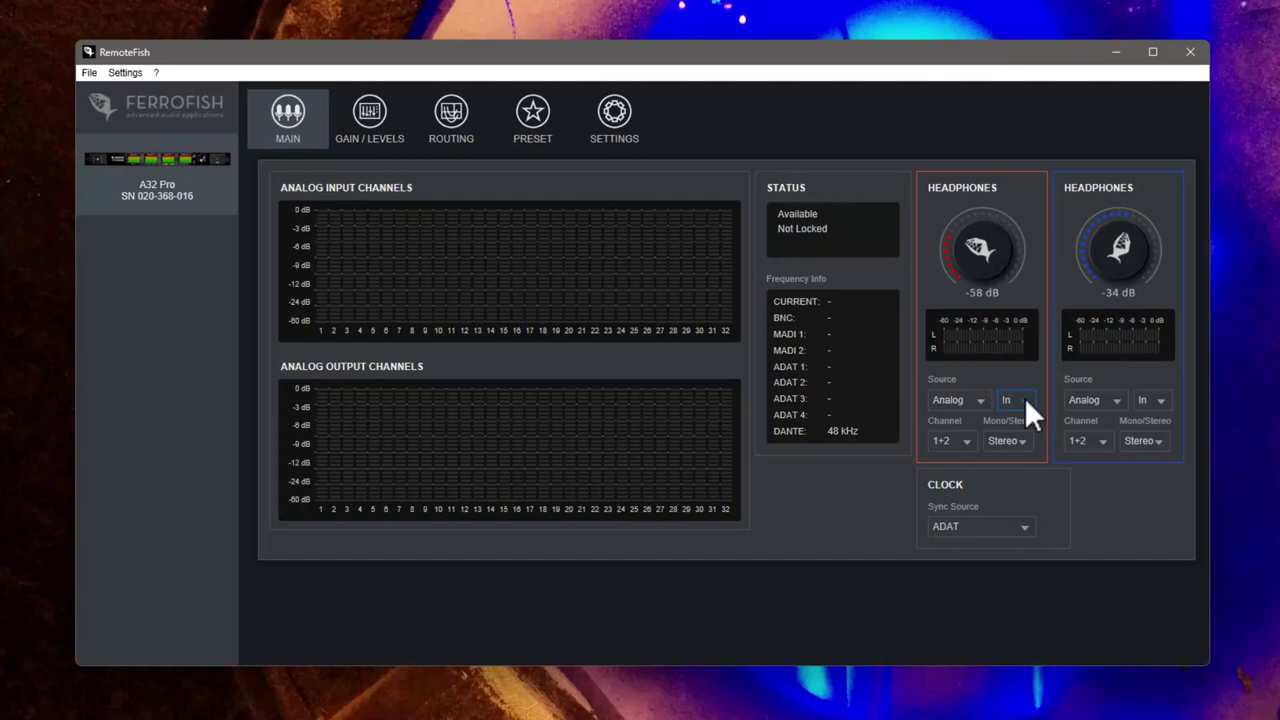
Set Clock Sync Source to MASTER, then view the GAIN / LEVELS and ROUTING pages
left_click(1031, 524)
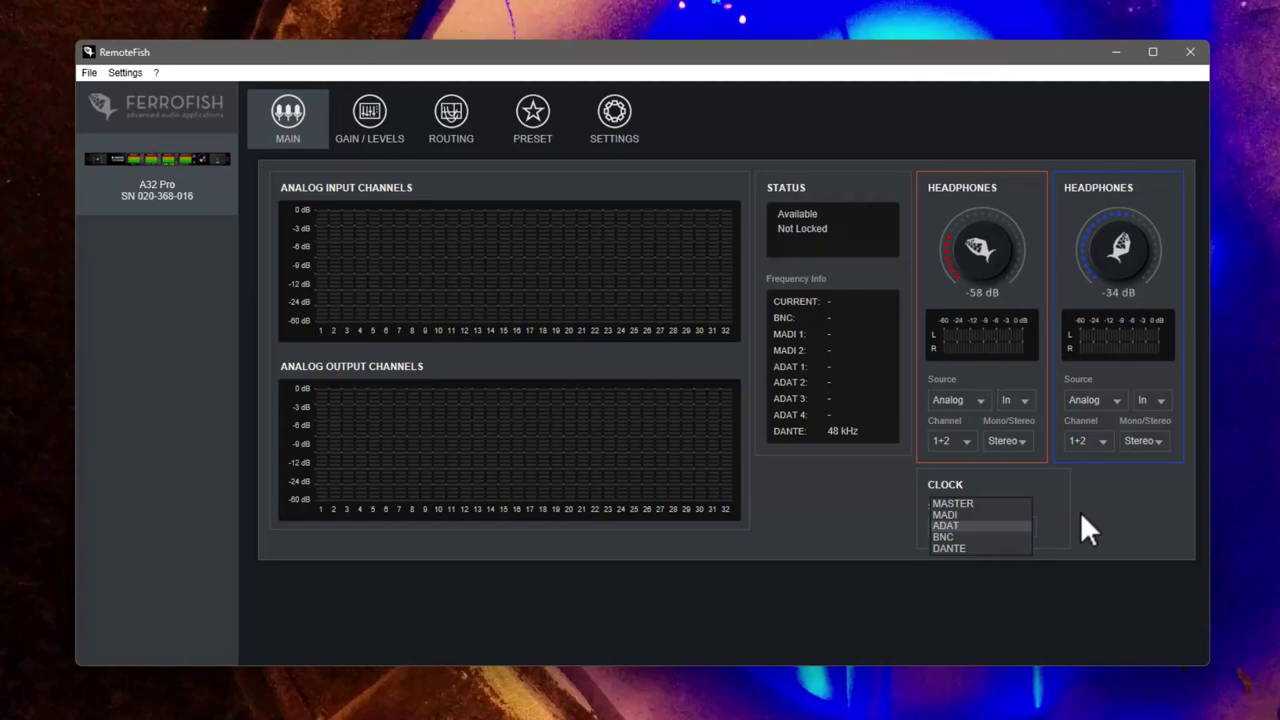
left_click(957, 501)
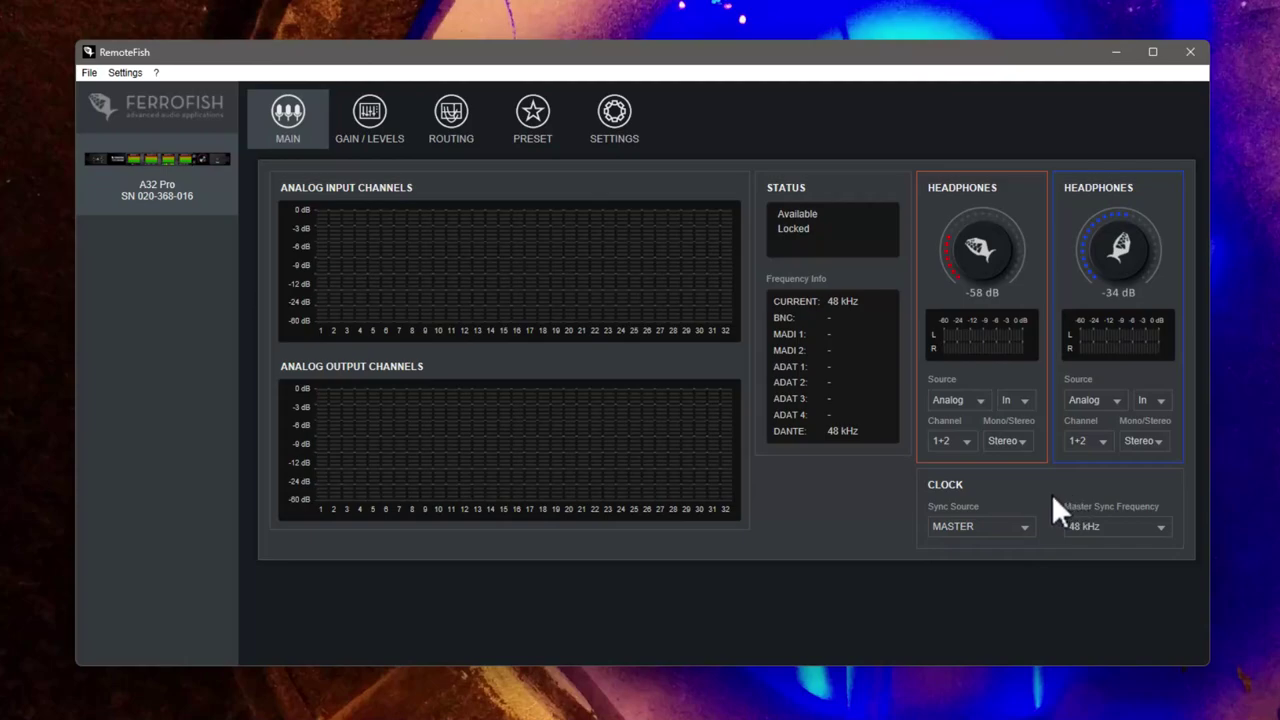
left_click(369, 116)
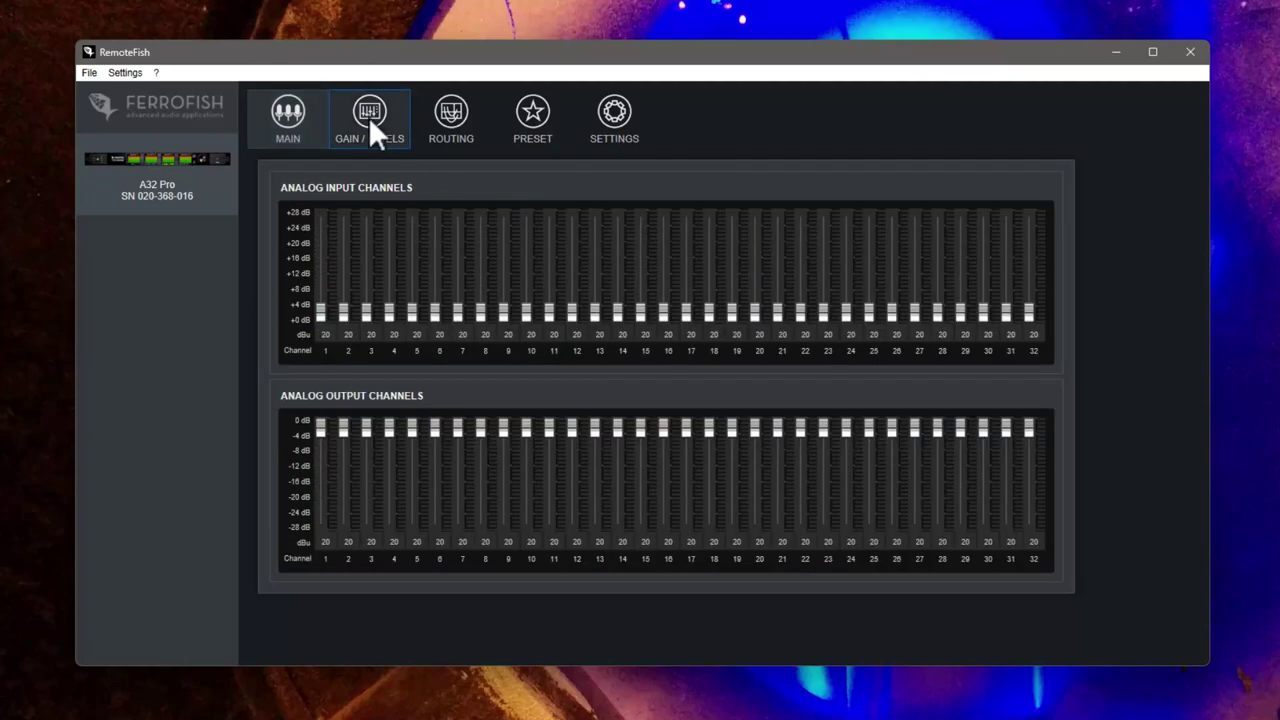
left_click(456, 115)
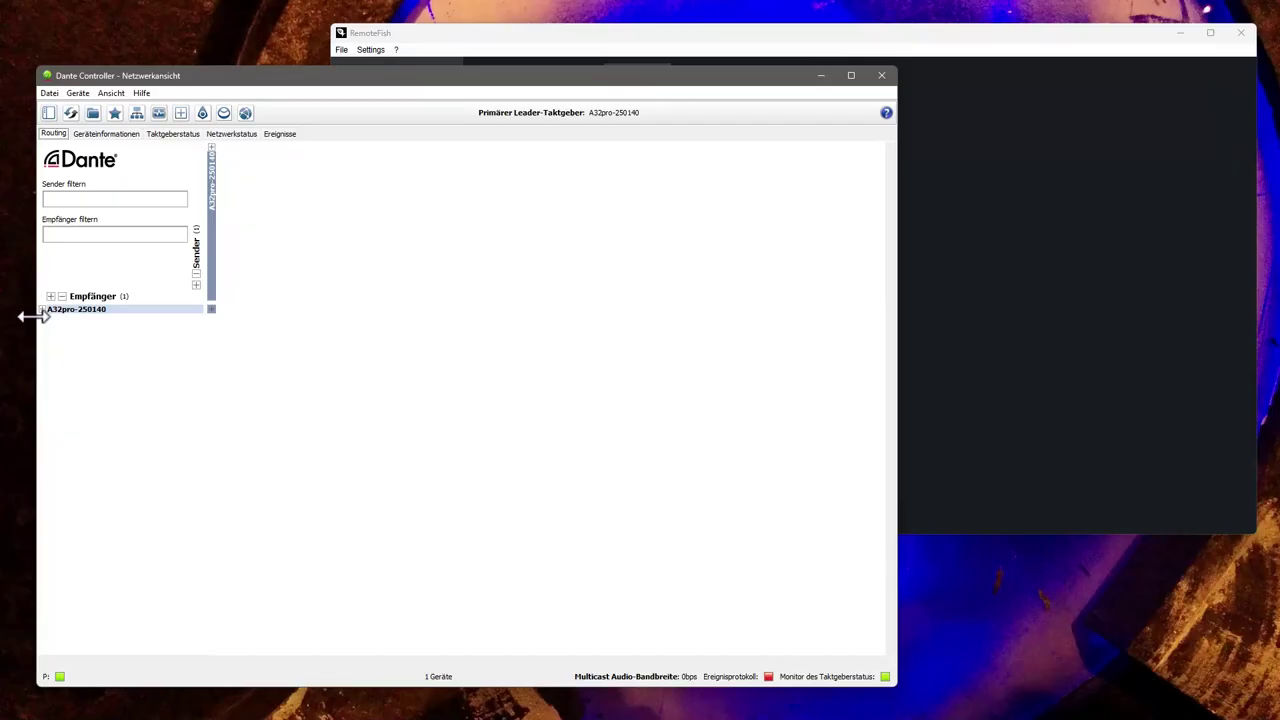
Expand A32pro-250140 under both receivers and transmitters in the routing grid
left_click(42, 311)
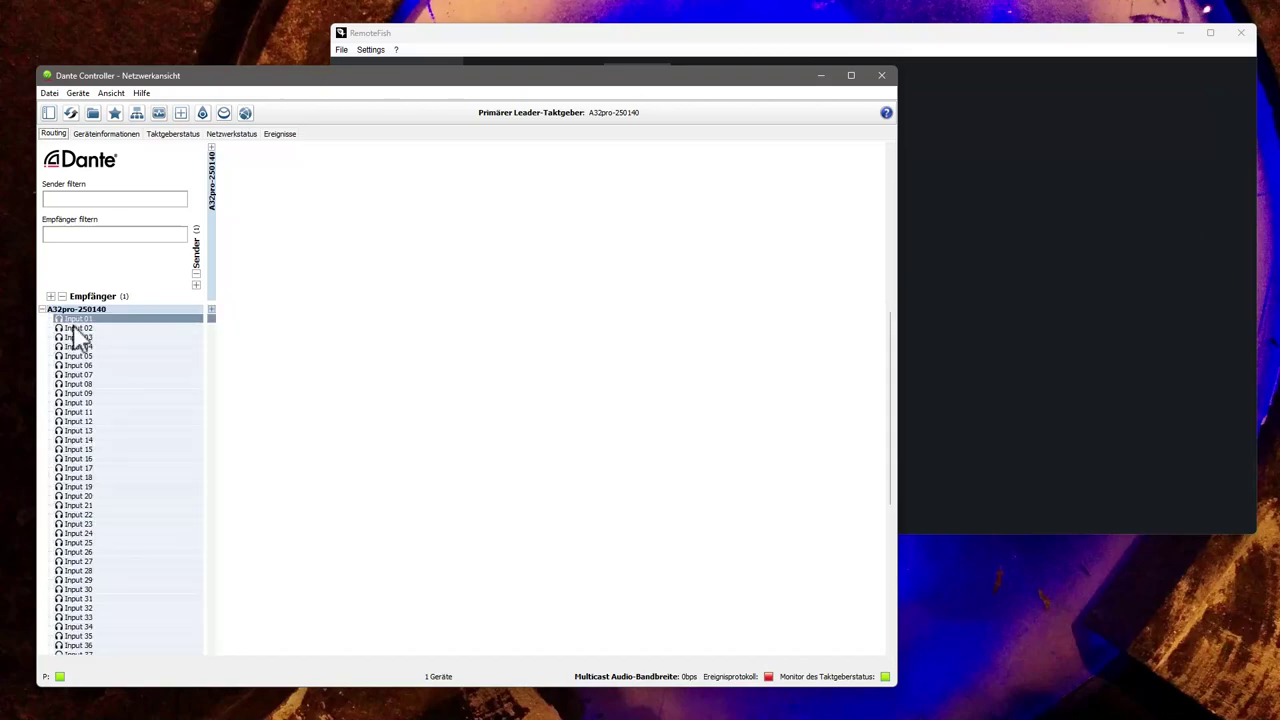
scroll(120, 366, "down", 9)
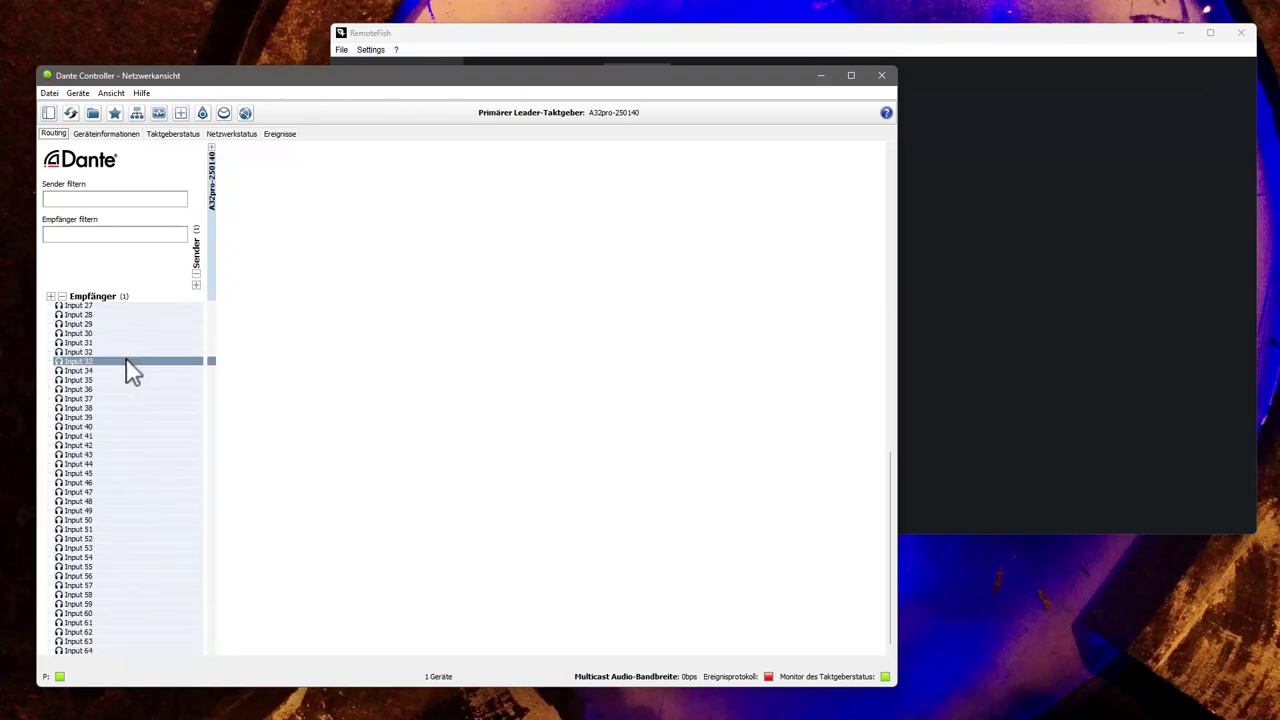
scroll(130, 370, "up", 9)
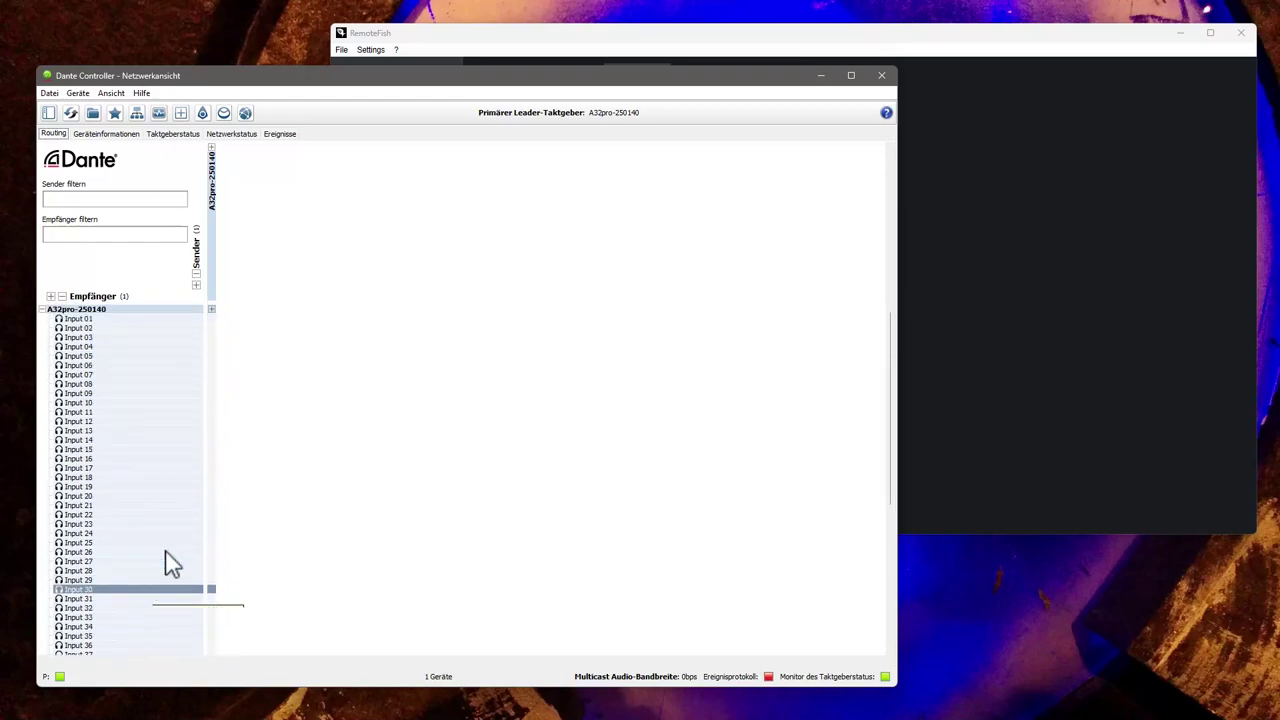
left_click(213, 310)
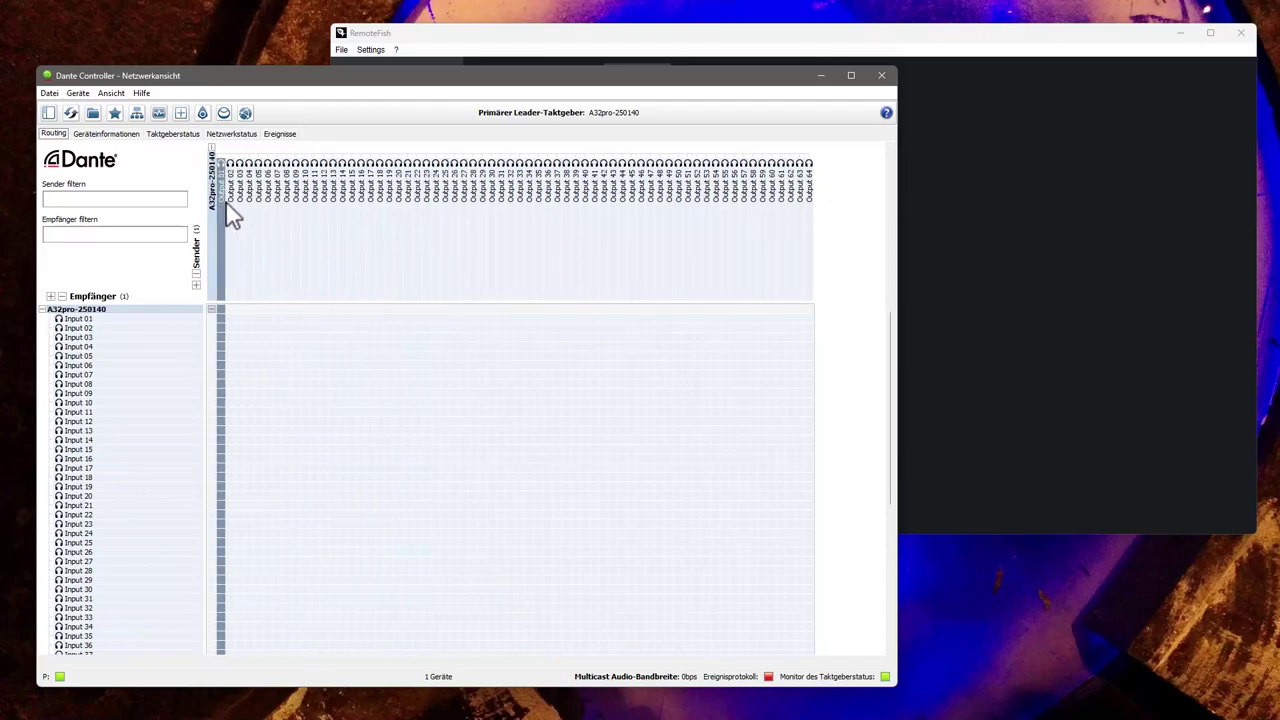
Switch the interface language to English via Ansicht > Sprache
left_click(110, 93)
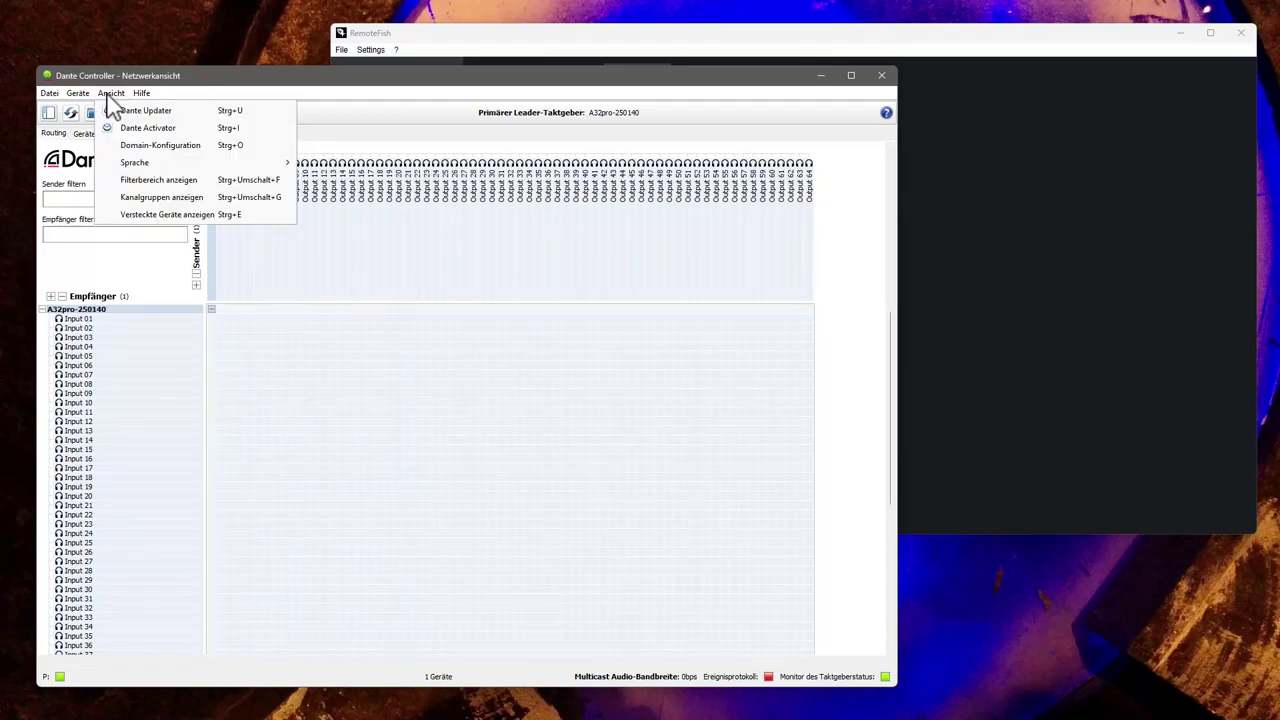
mouse_move(186, 163)
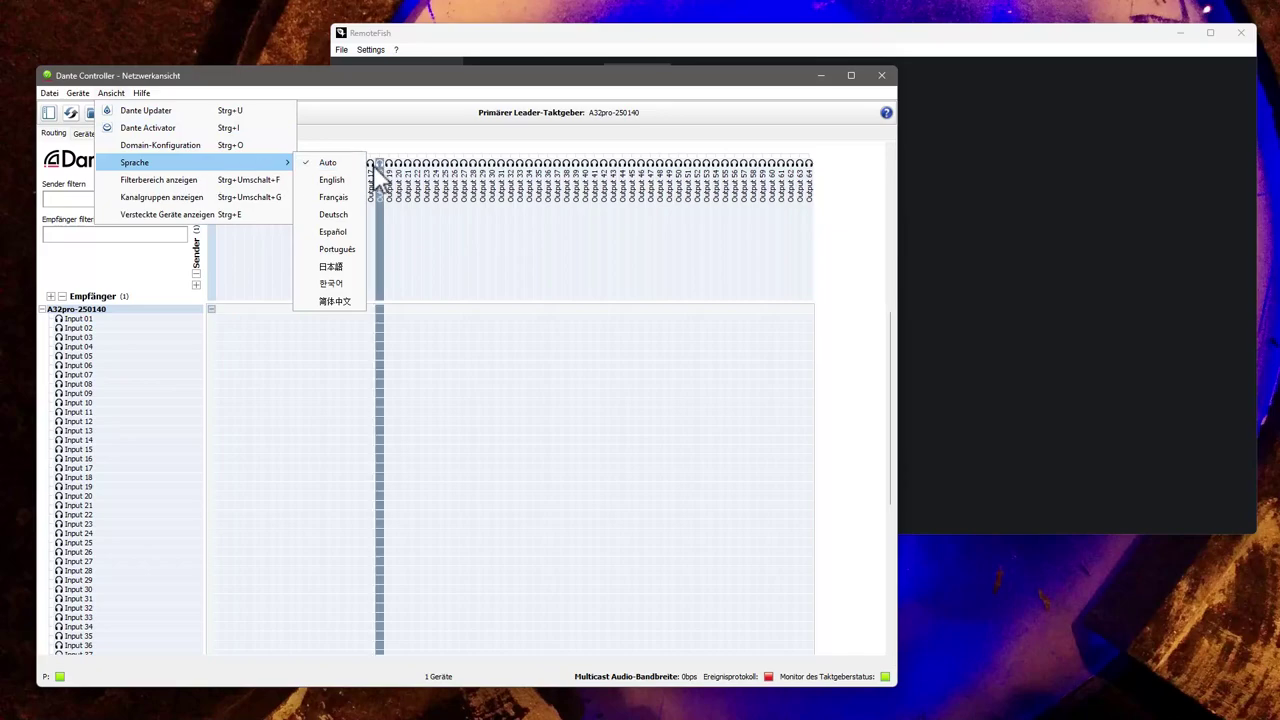
left_click(335, 181)
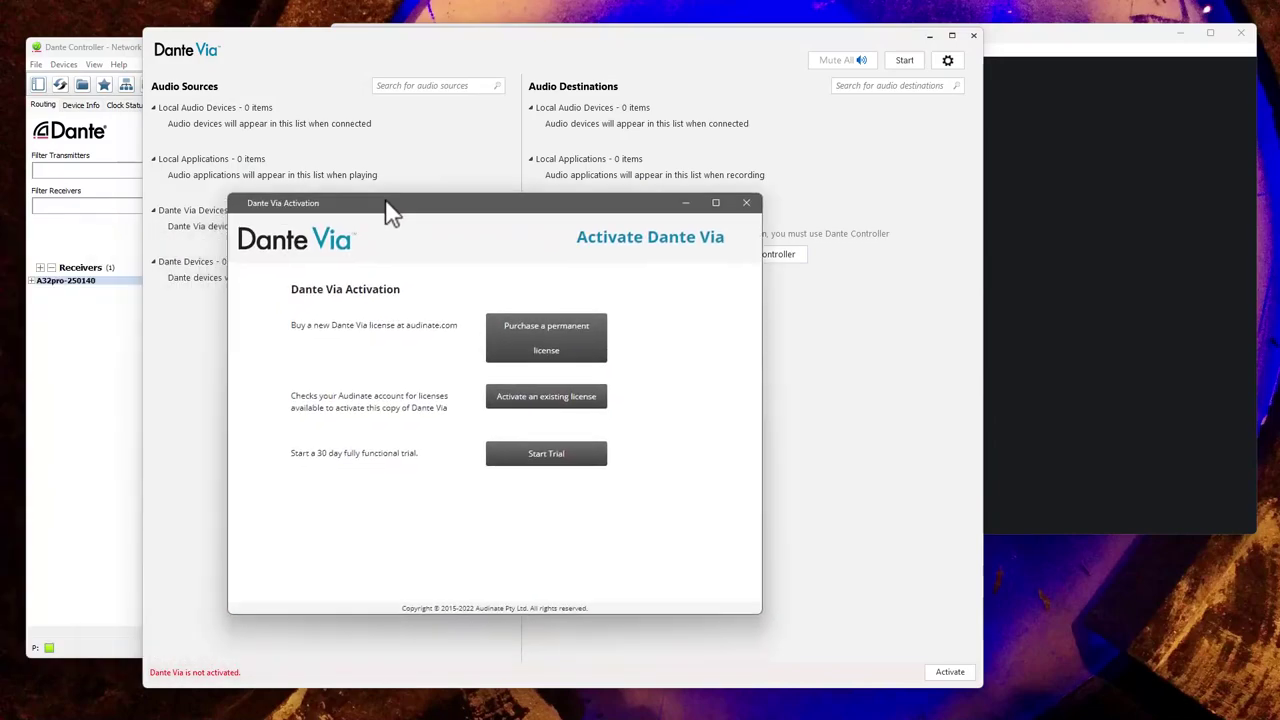
Activate Dante Via with an existing licence, then bring foobar2000 forward
left_click_drag(390, 210, 421, 152)
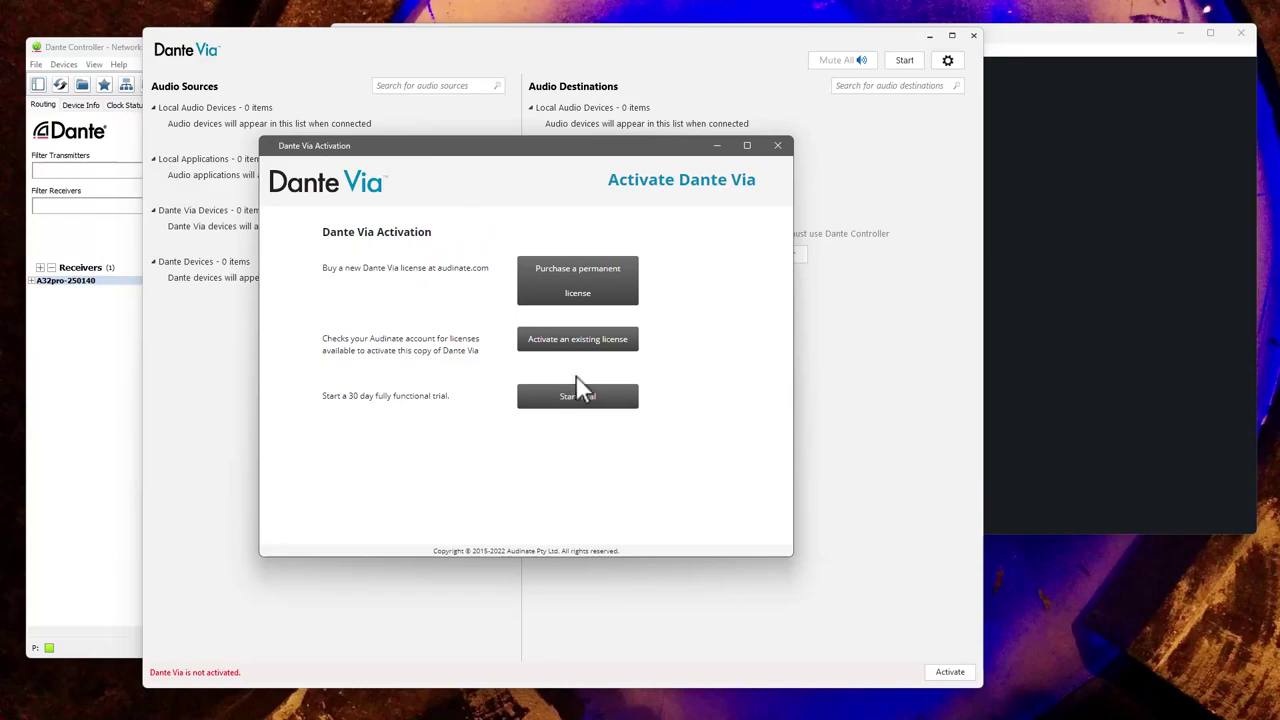
left_click(606, 341)
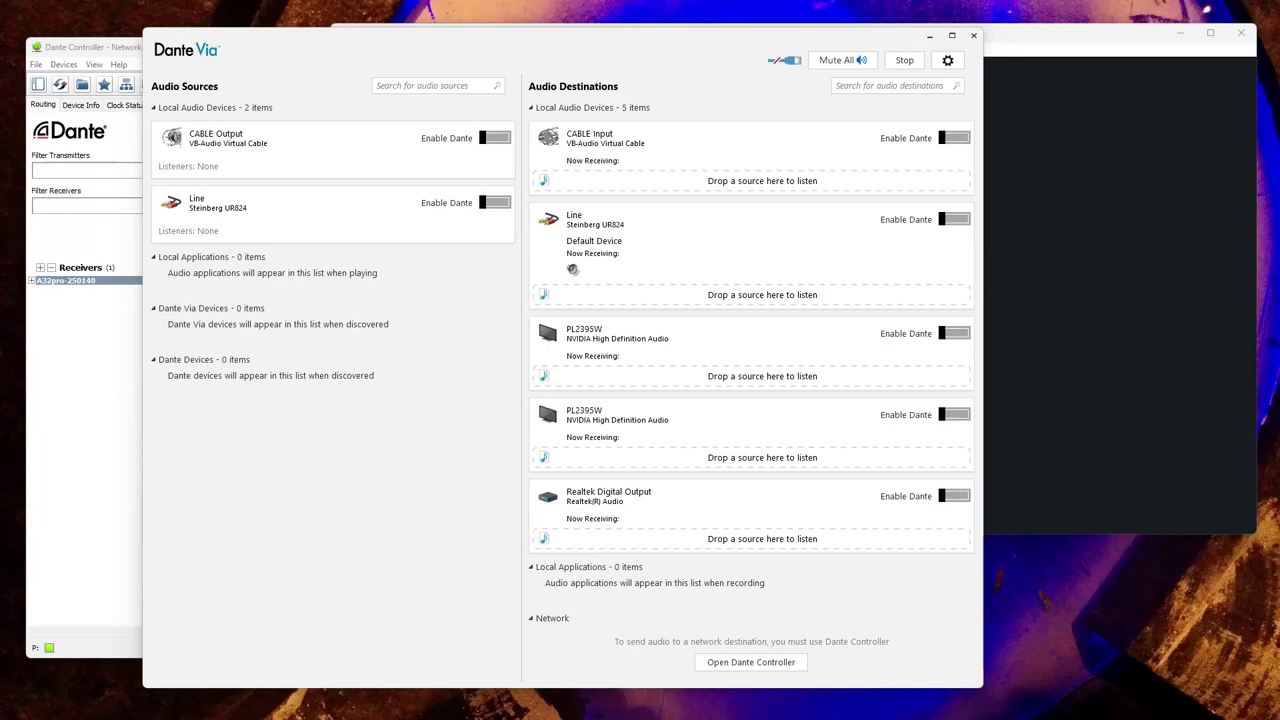
left_click_drag(675, 40, 721, 26)
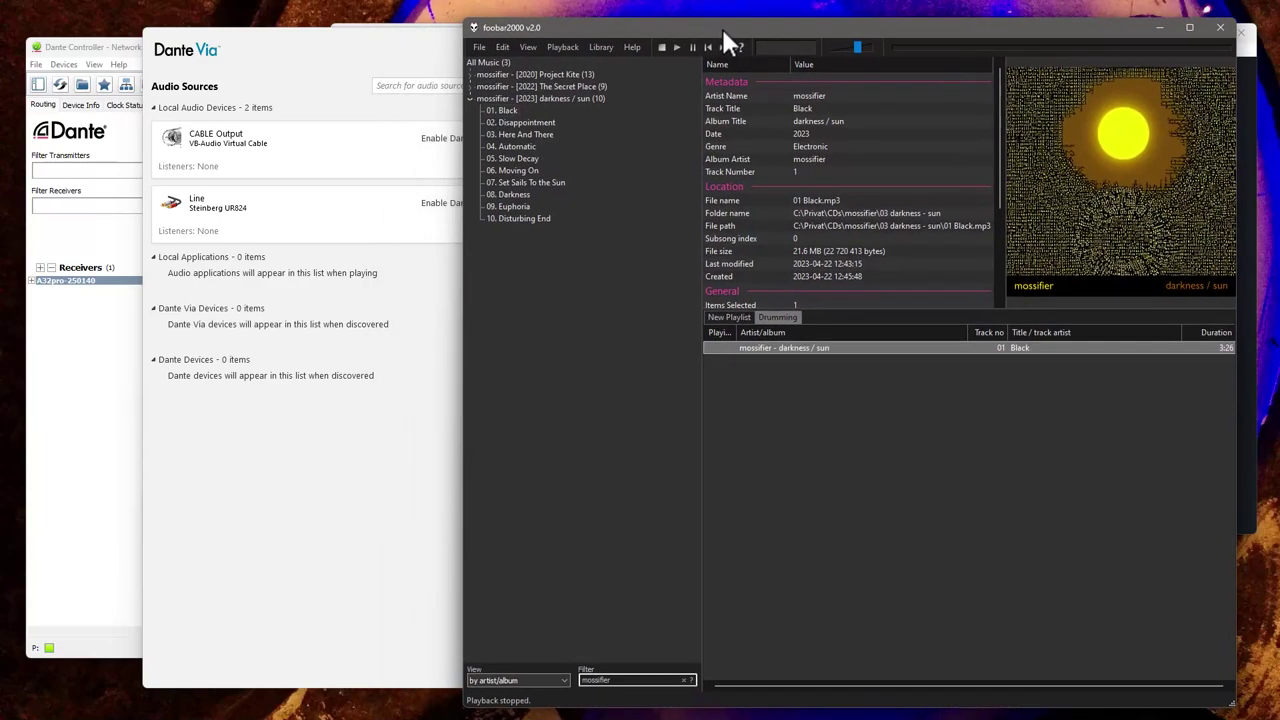
Play and stop 01 Black in foobar2000, and toggle Dante on then off for AutoHotkey
left_click_drag(465, 706, 662, 334)
double_click(860, 263)
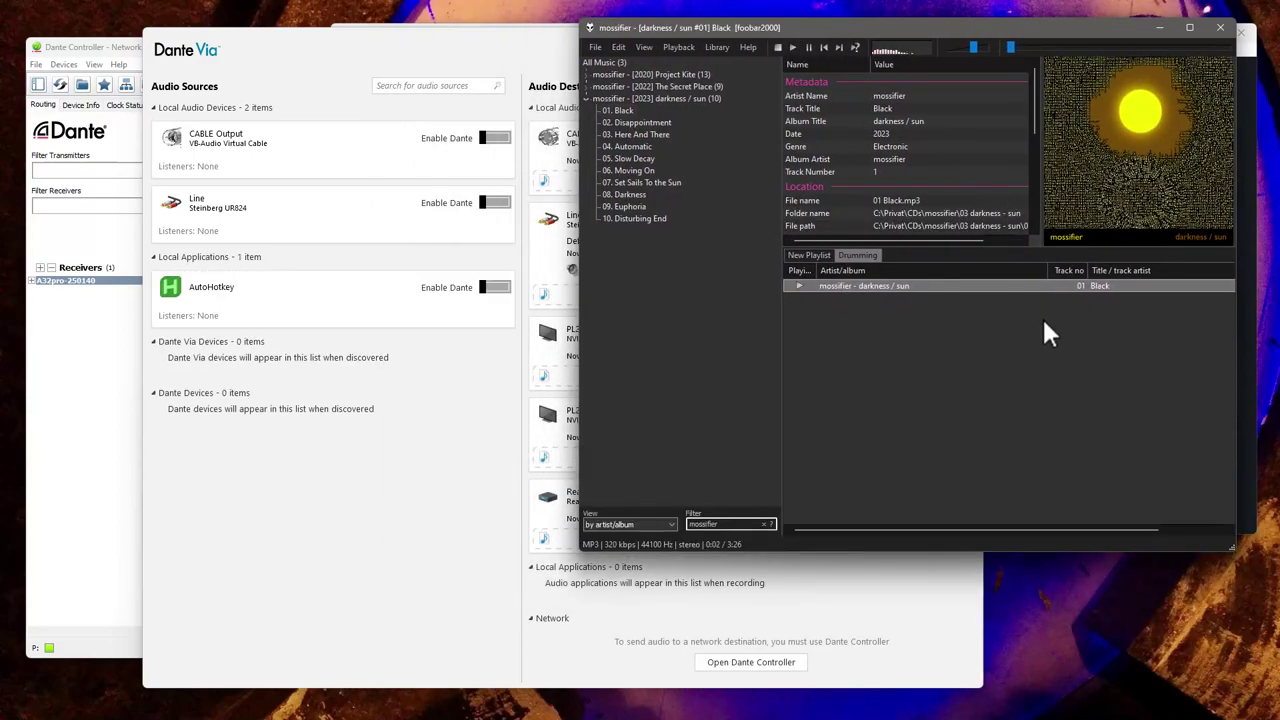
left_click(779, 47)
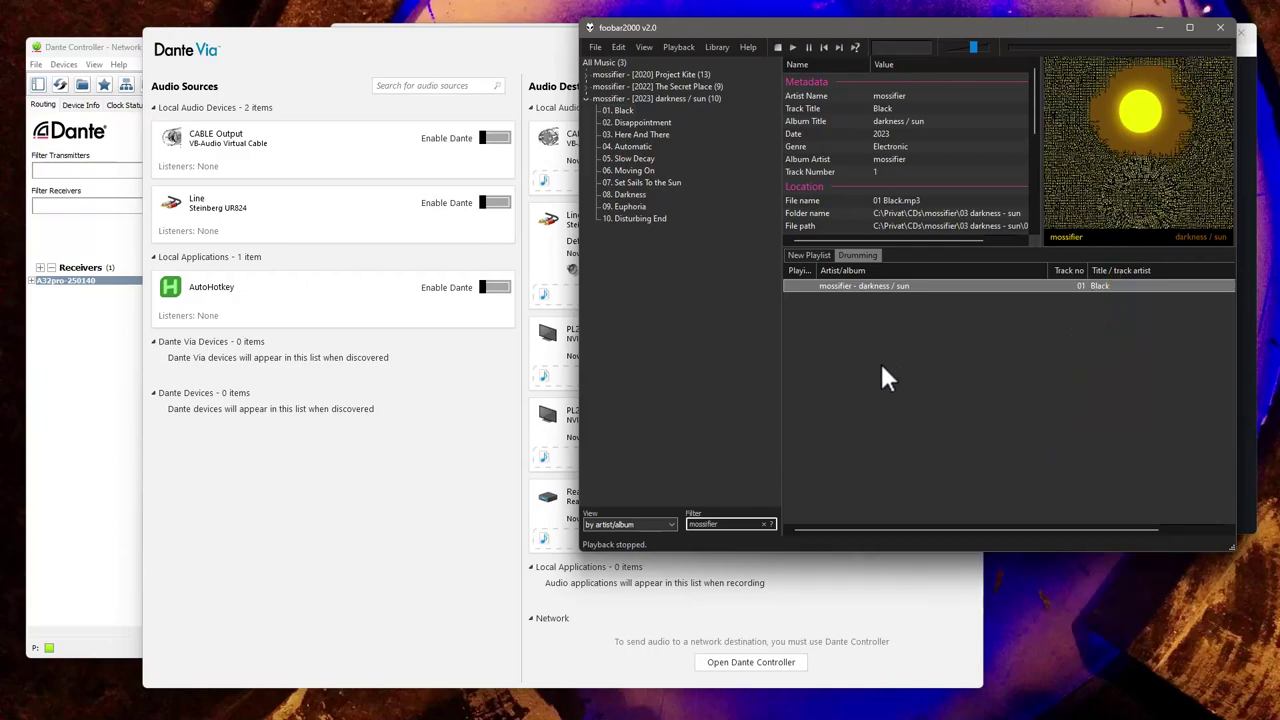
left_click(507, 300)
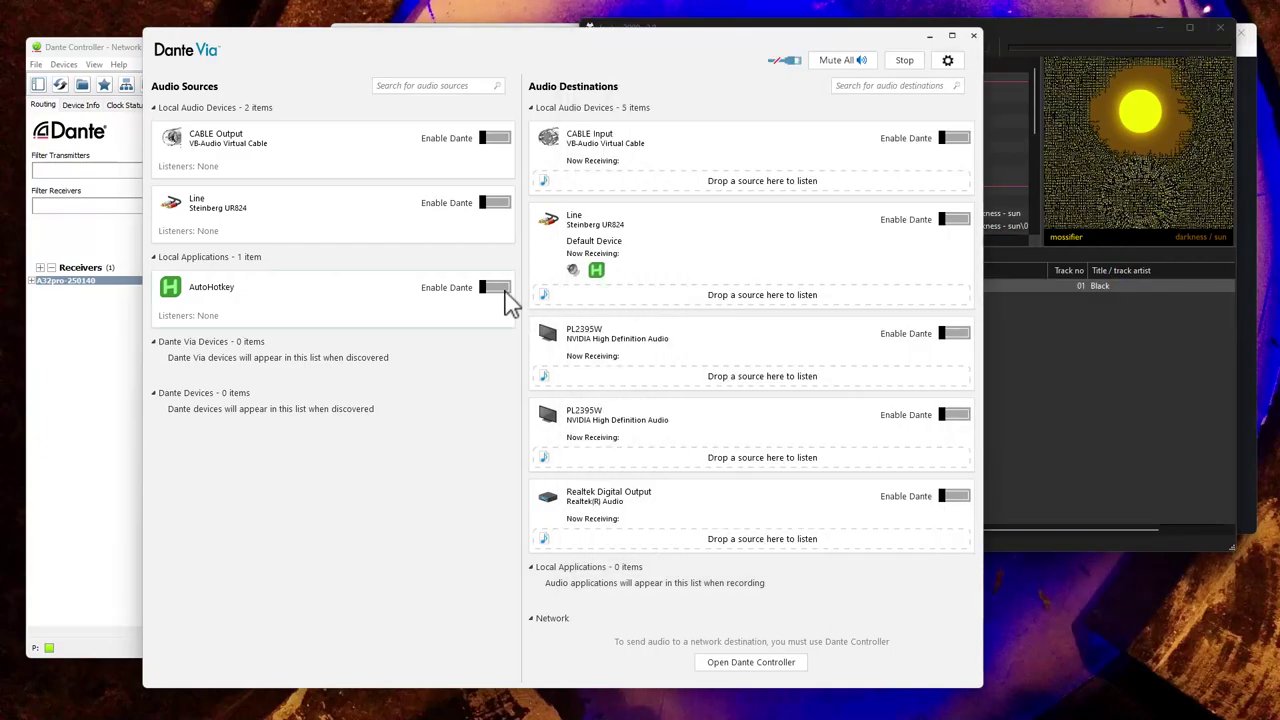
left_click(503, 292)
left_click(503, 300)
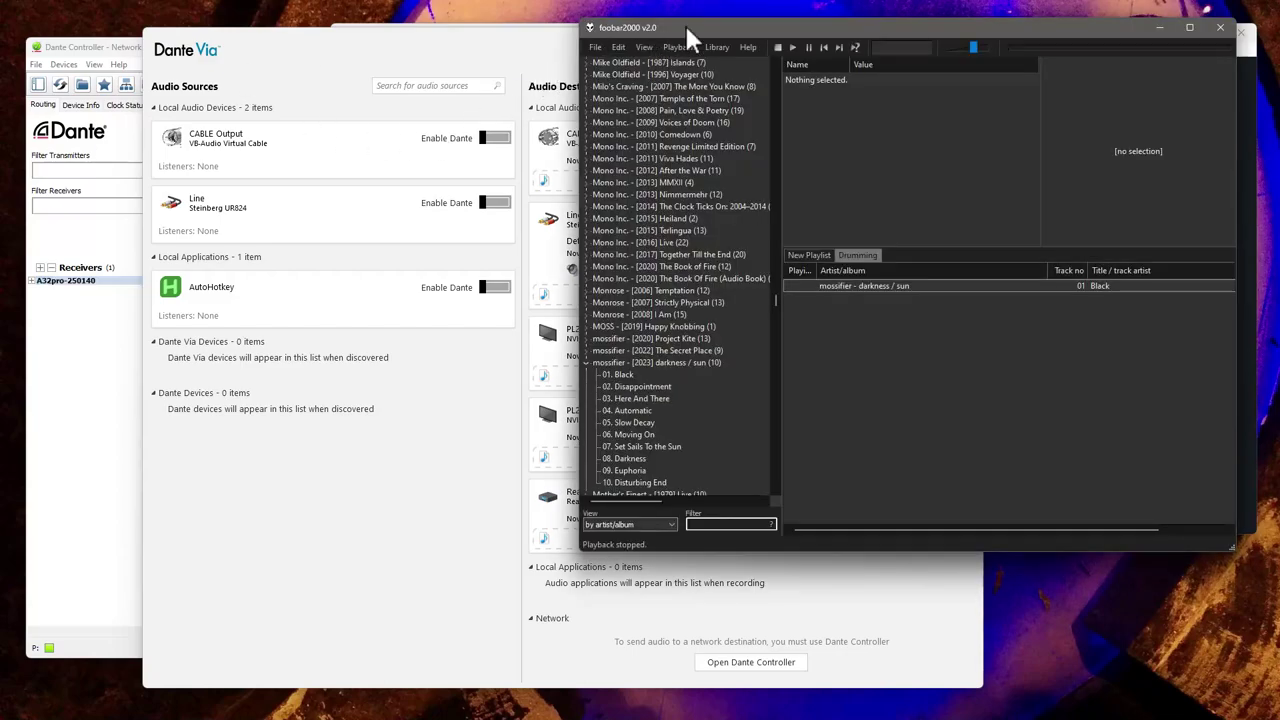
Resume 01 Black and enable Dante for the foobar2000 Application in Dante Via
left_click(794, 46)
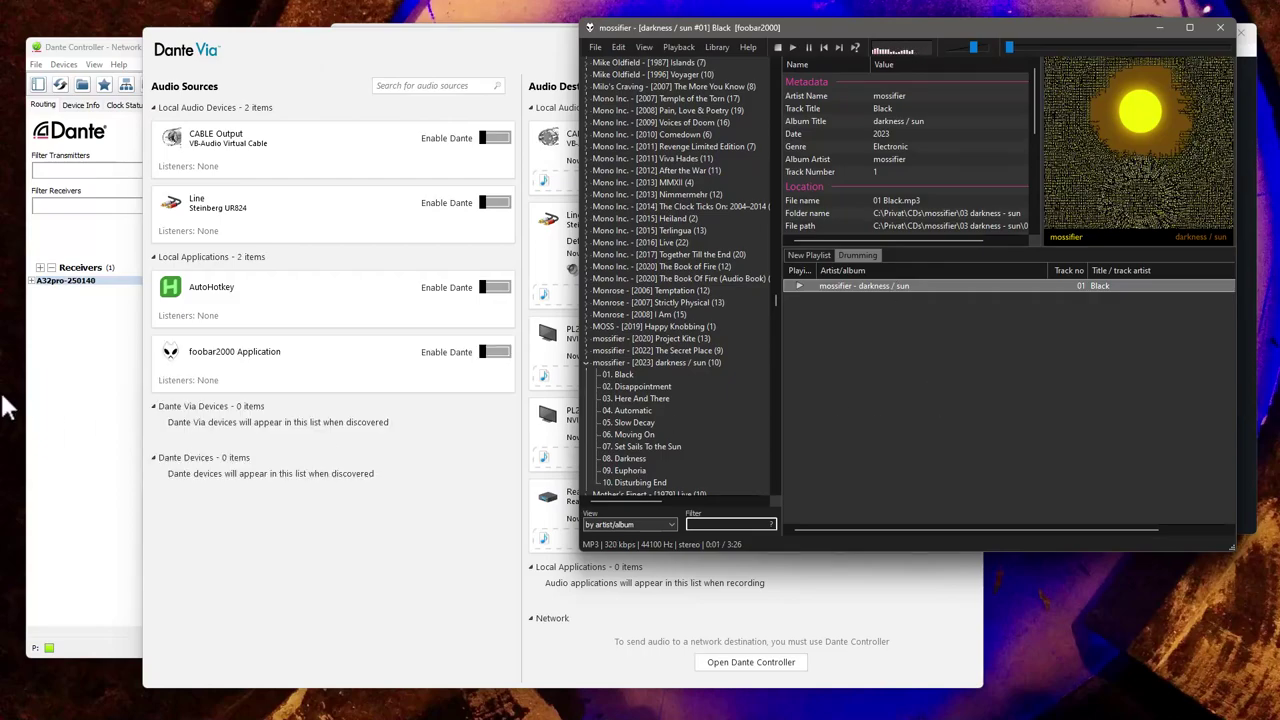
left_click(329, 386)
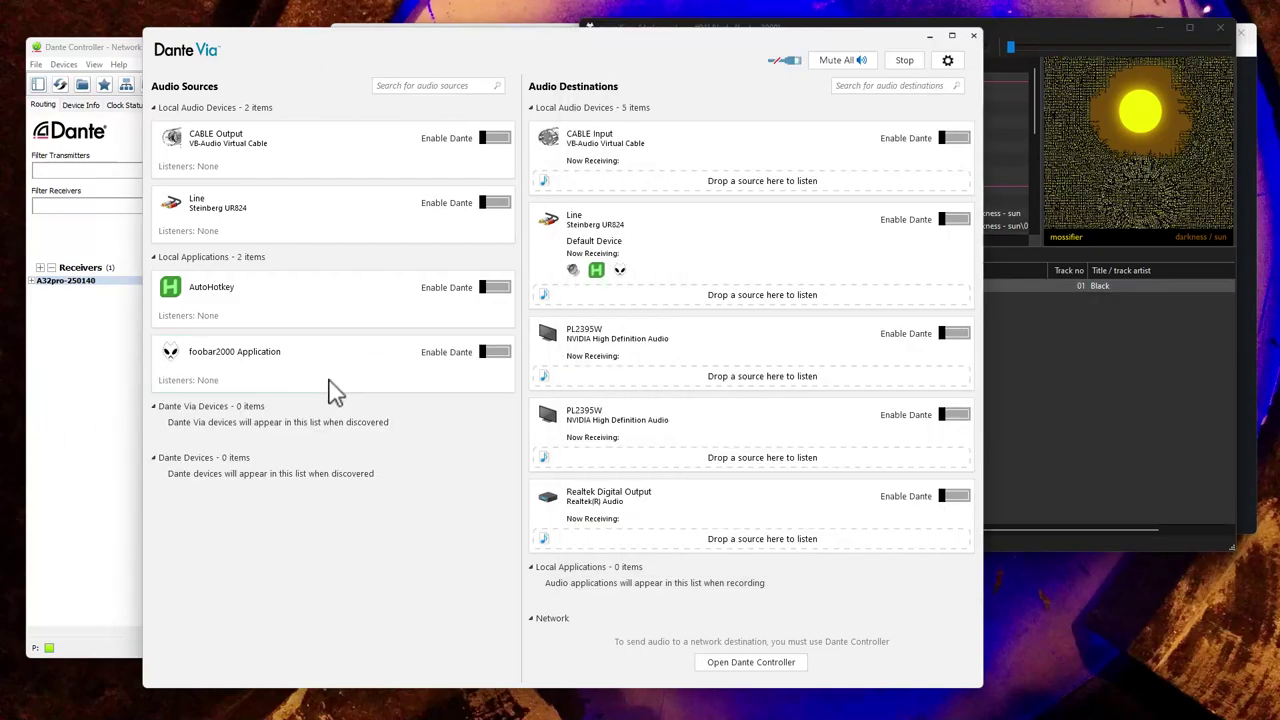
left_click(500, 354)
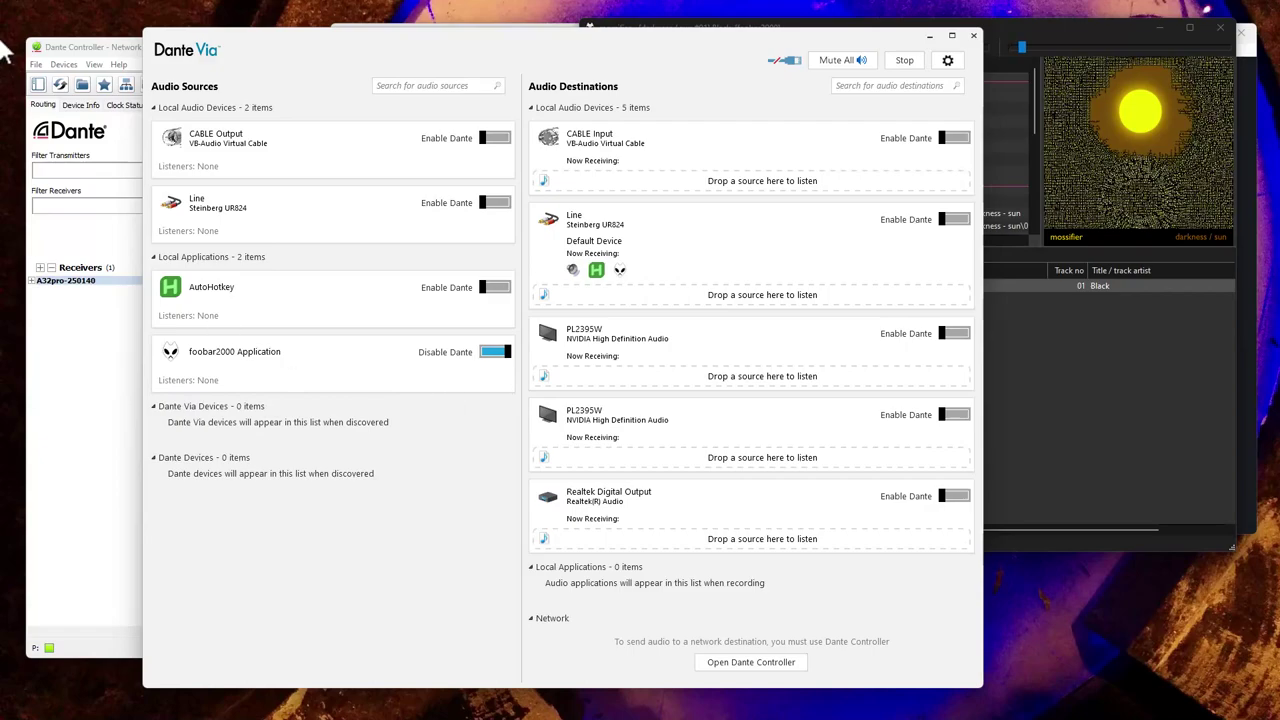
left_click(92, 48)
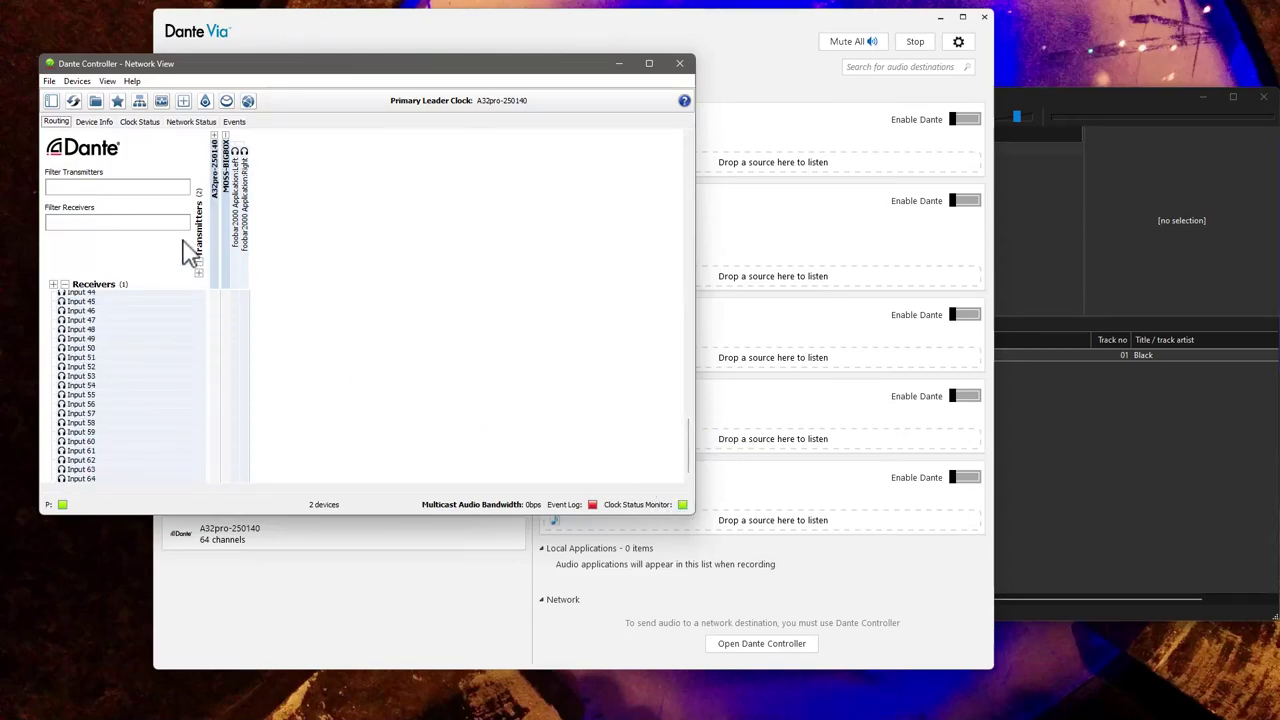
Check the transmitters list in Dante Controller and launch Dante Updater from View
scroll(128, 330, "up", 15)
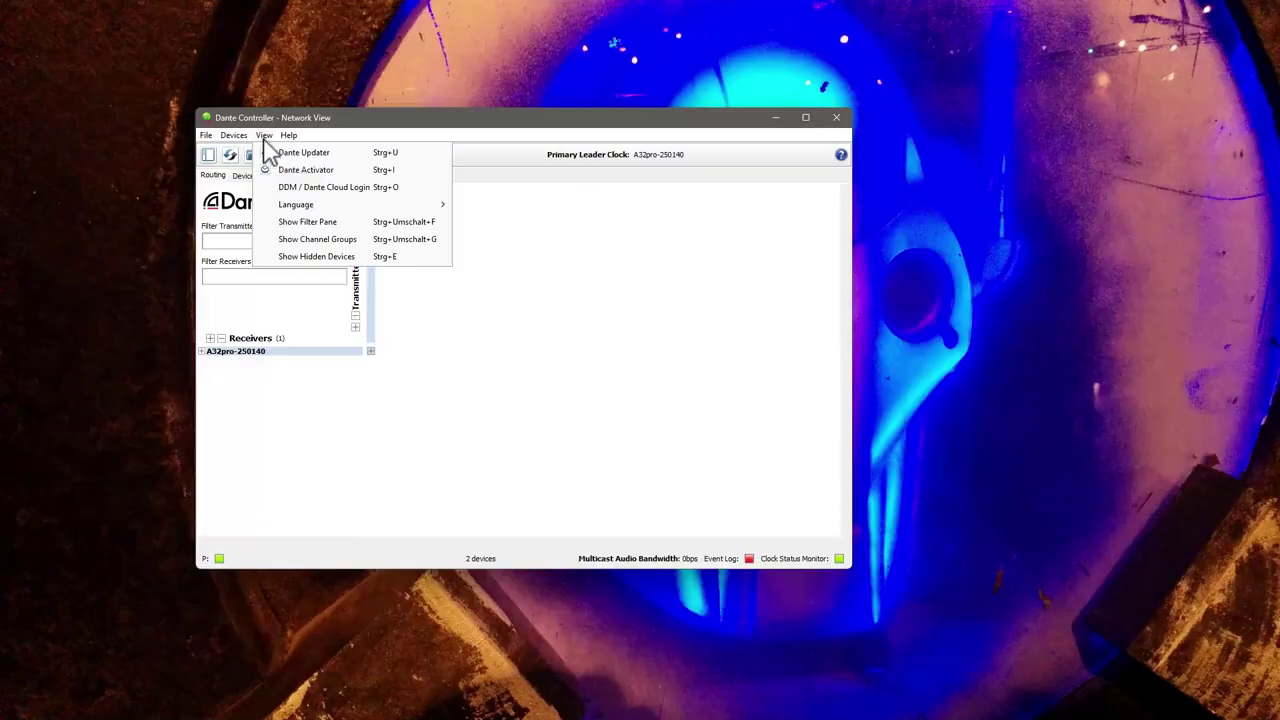
left_click(325, 155)
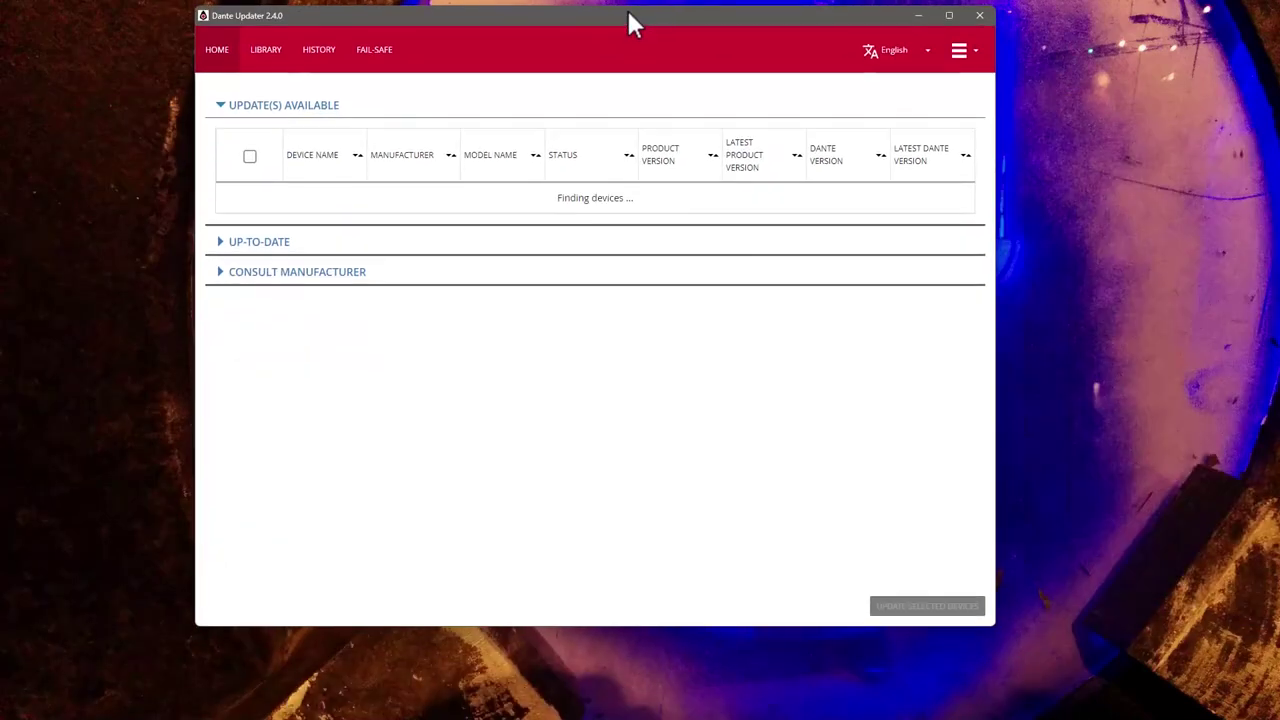
Show the A32pro-250140 device info in Dante Updater: firmware 1.2.1.0, Dante version 4.2.4.8
left_click_drag(626, 7, 622, 38)
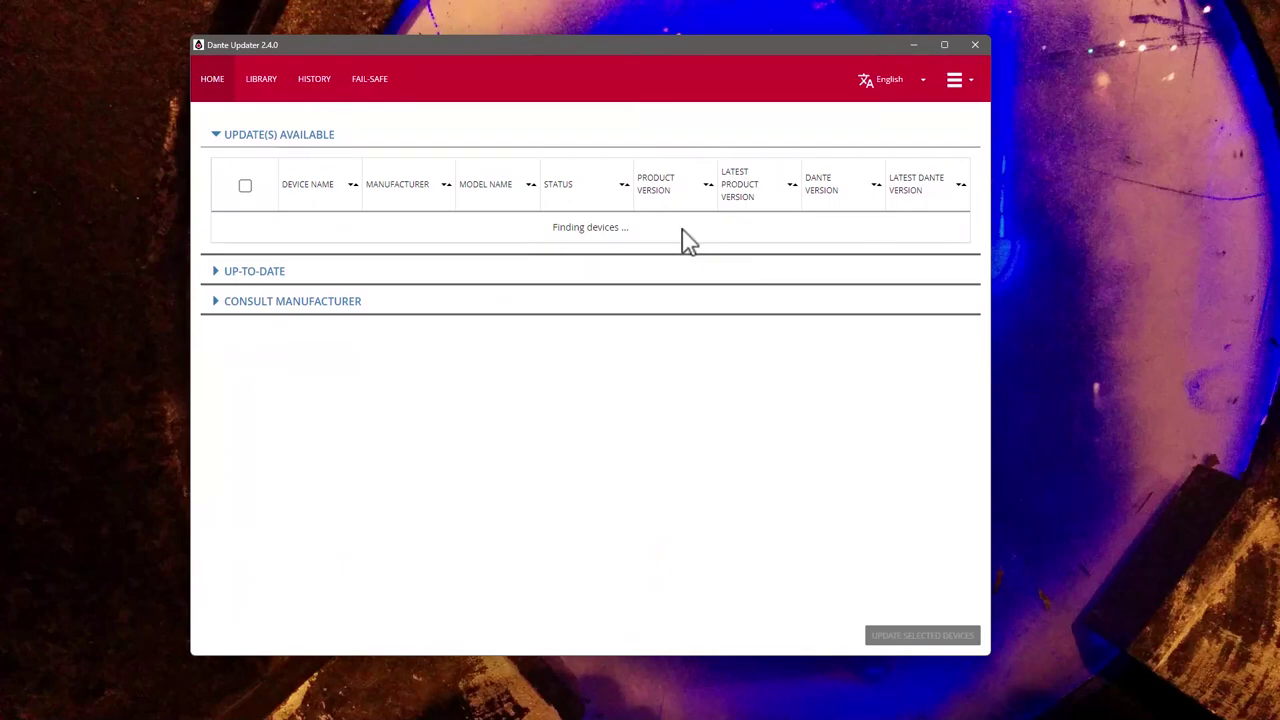
left_click(214, 301)
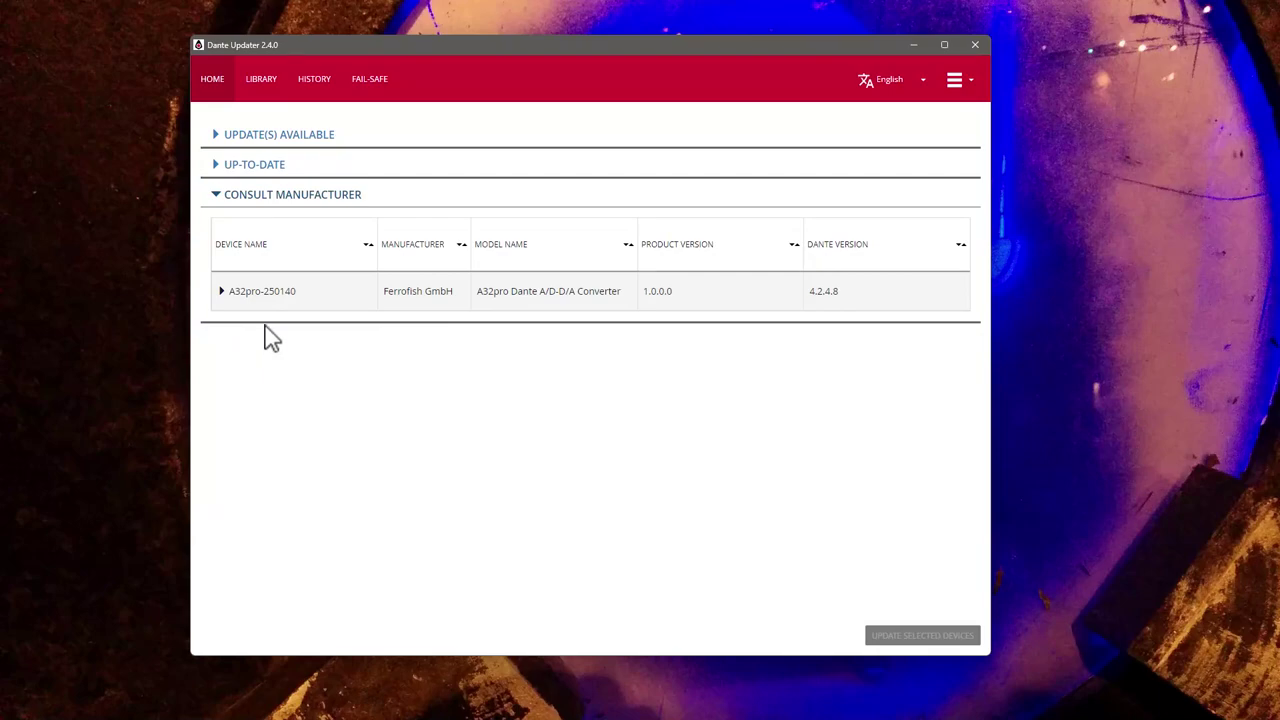
left_click(334, 293)
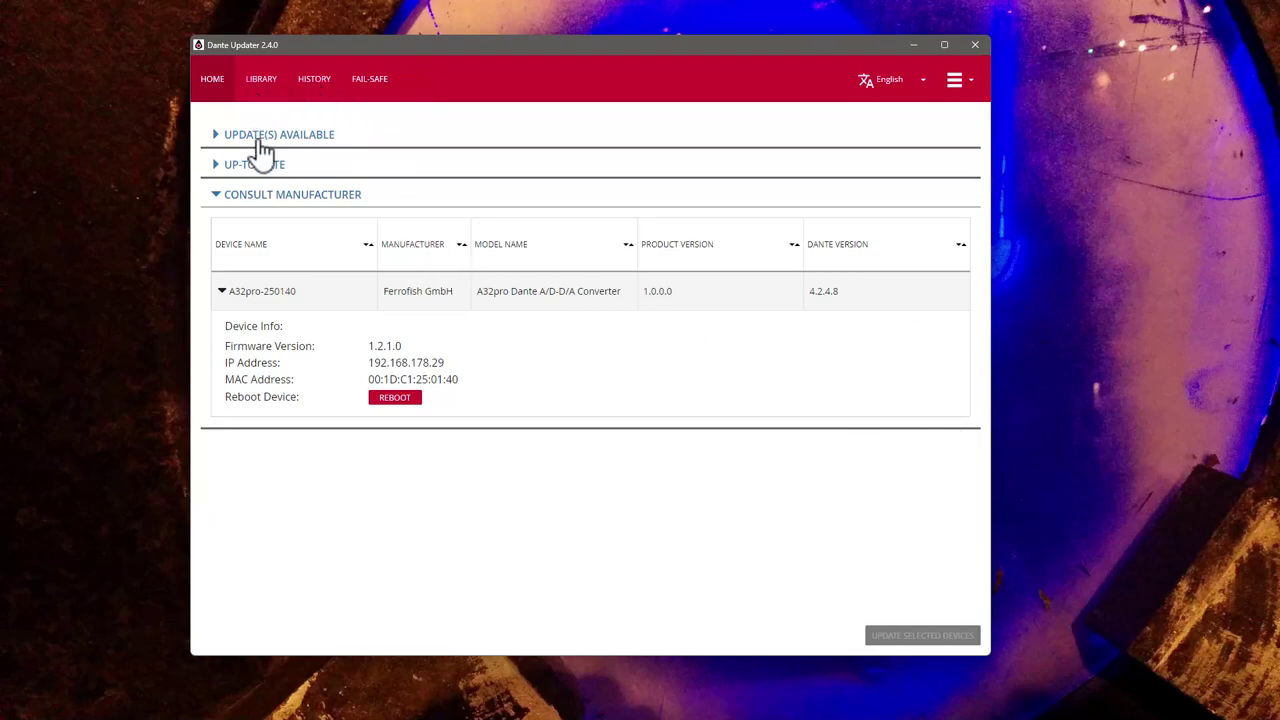
left_click(308, 204)
left_click(307, 205)
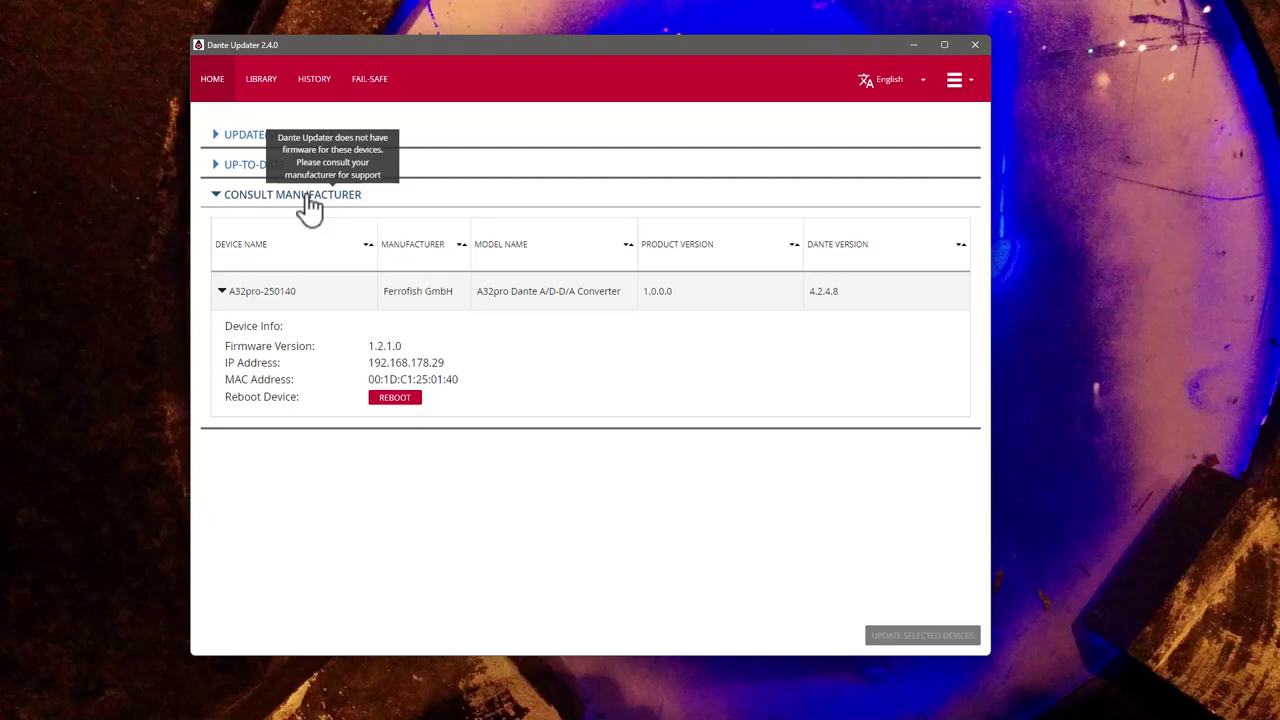